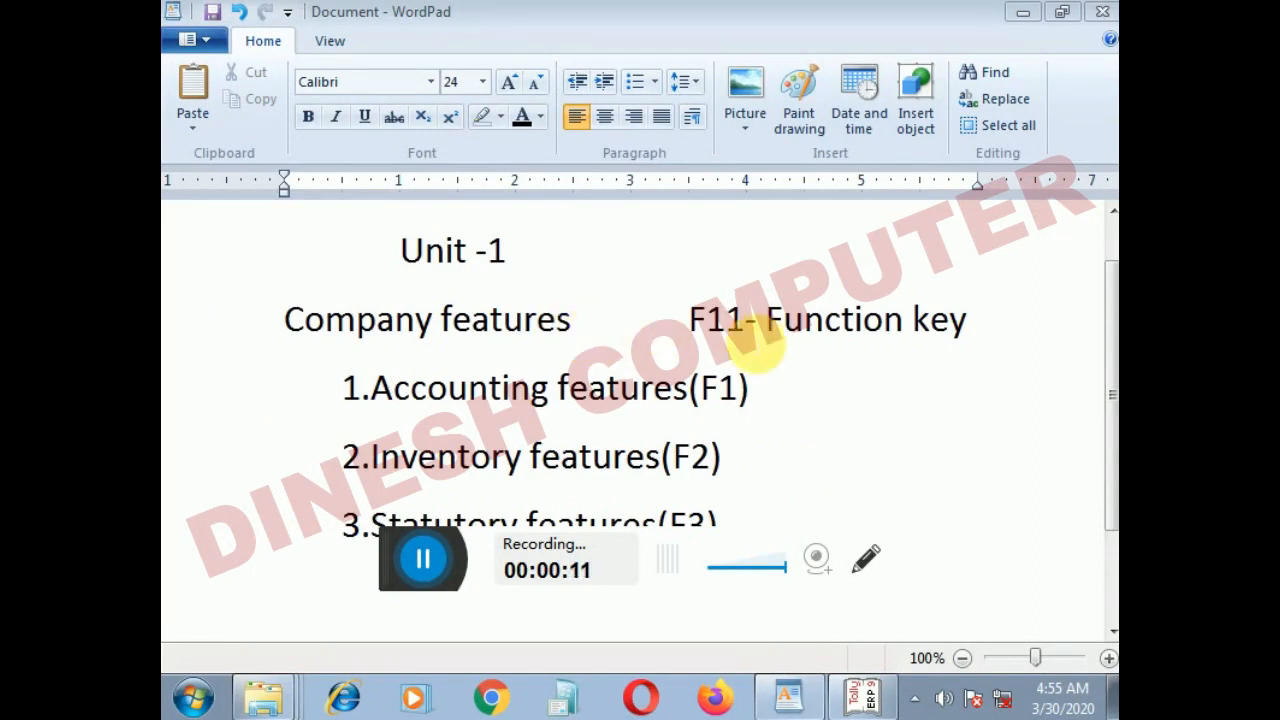
Review the notes on the three company feature types: Accounting features (F1), Inventory features (F2) and Statutory features (F3)
click(389, 394)
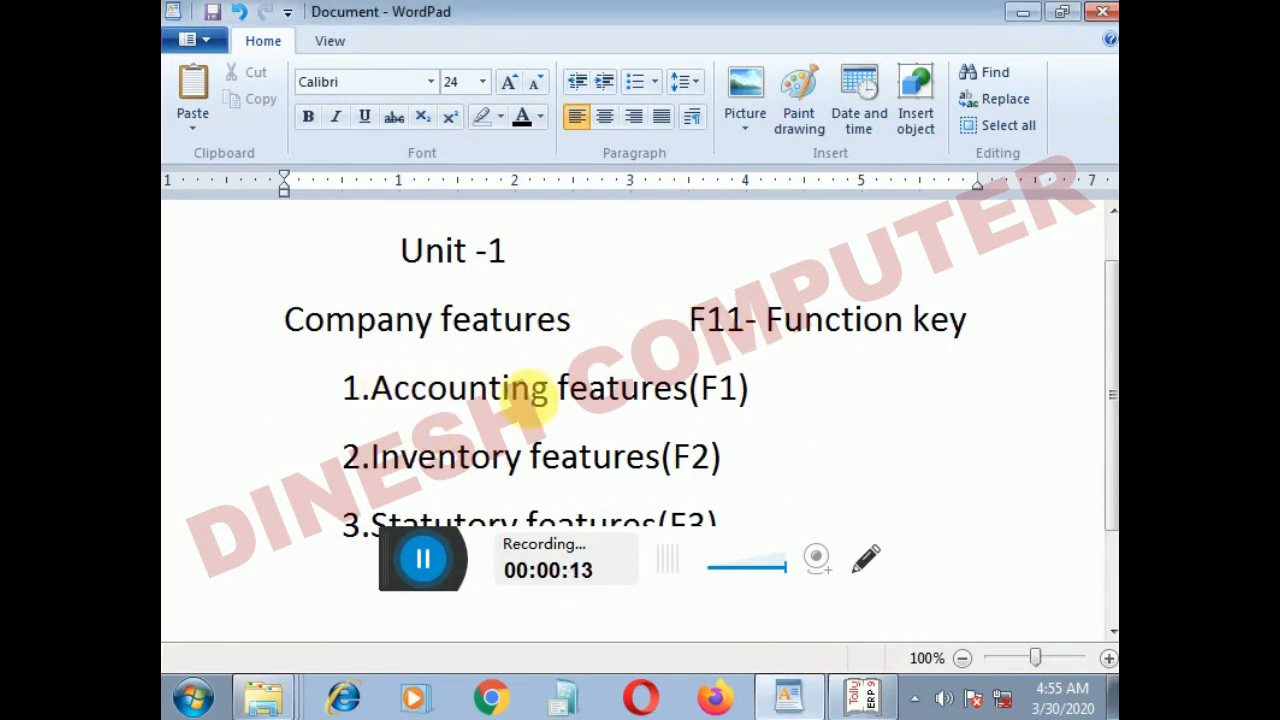
drag(374, 392, 737, 400)
drag(374, 460, 712, 458)
drag(372, 525, 714, 491)
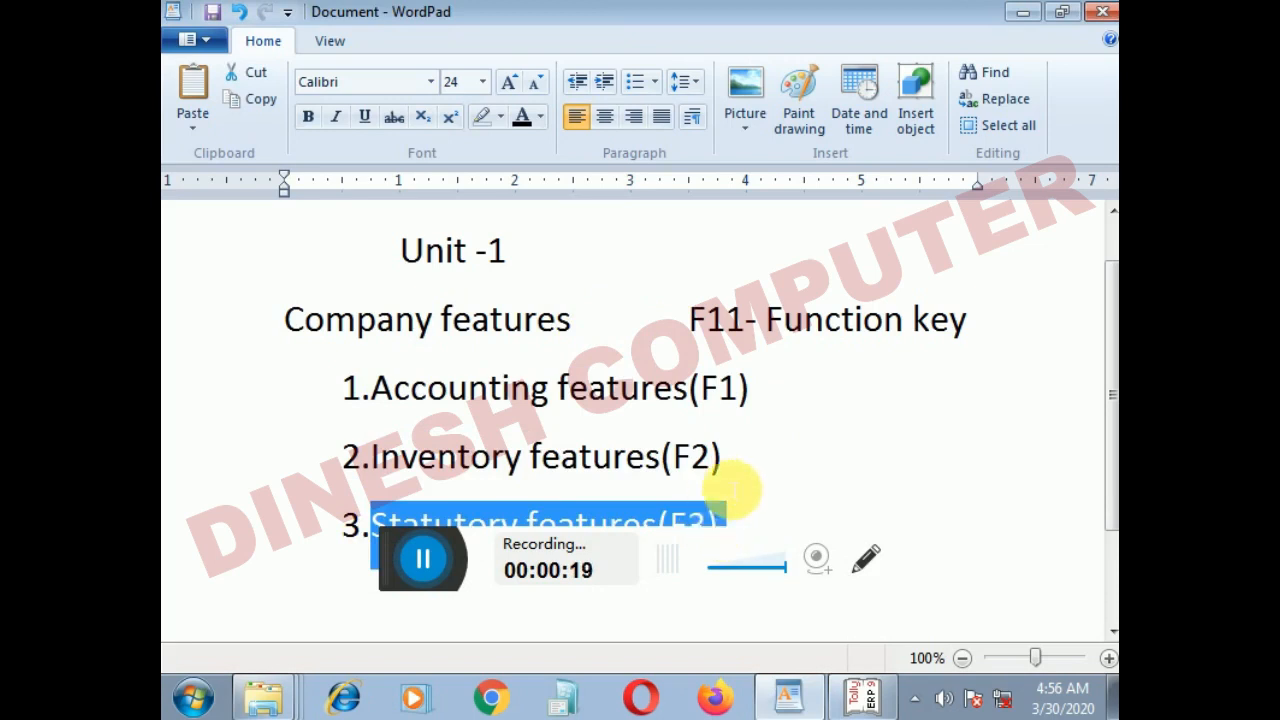
scroll(735, 478, down, 2)
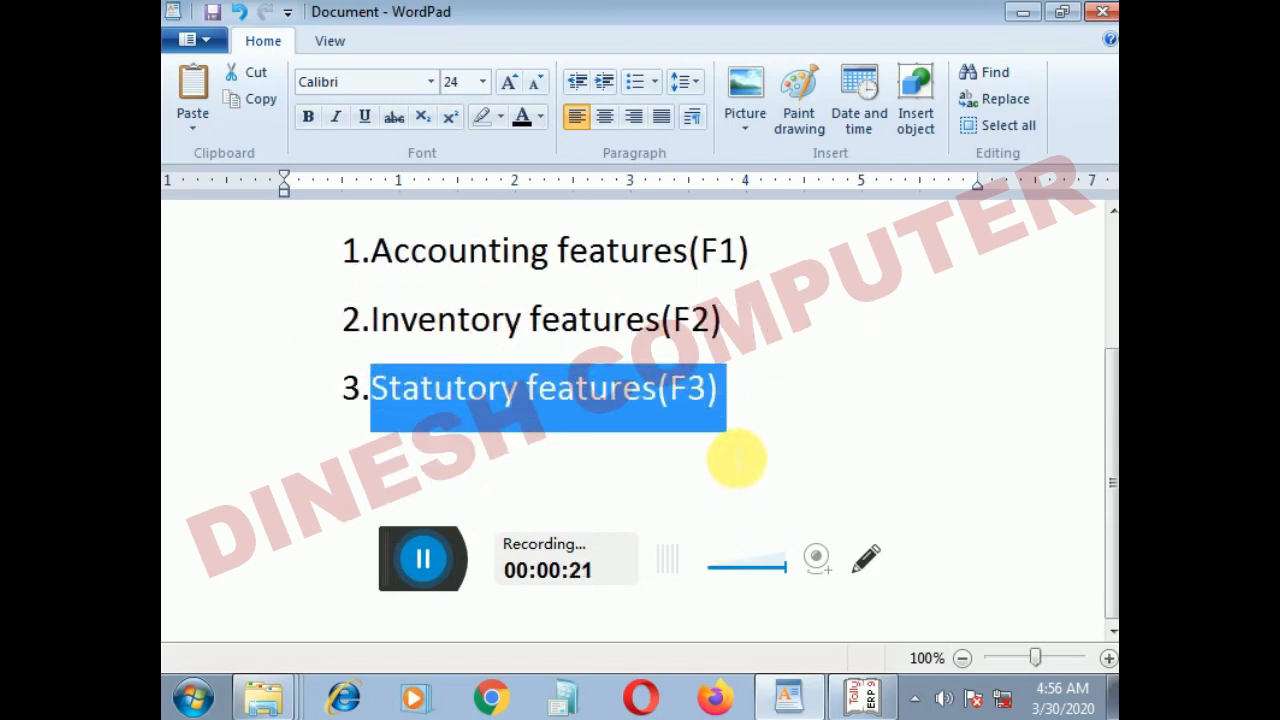
scroll(737, 457, up, 2)
scroll(745, 443, down, 2)
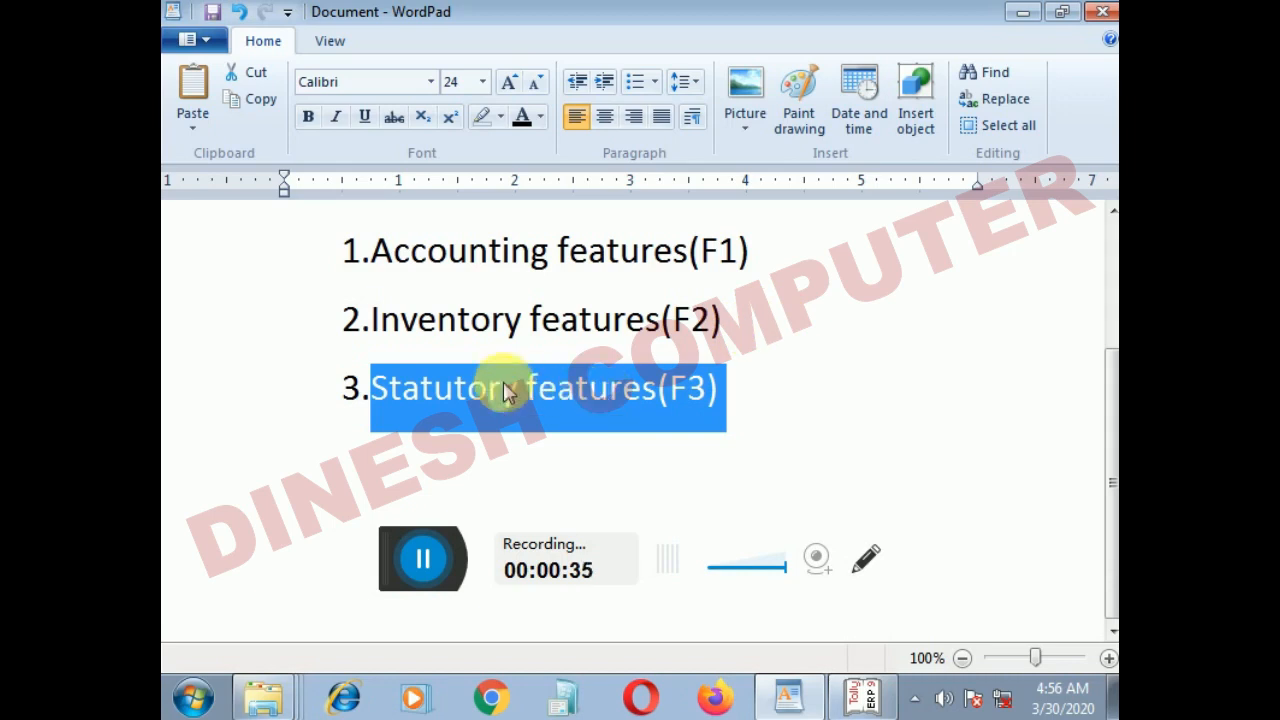
click(728, 390)
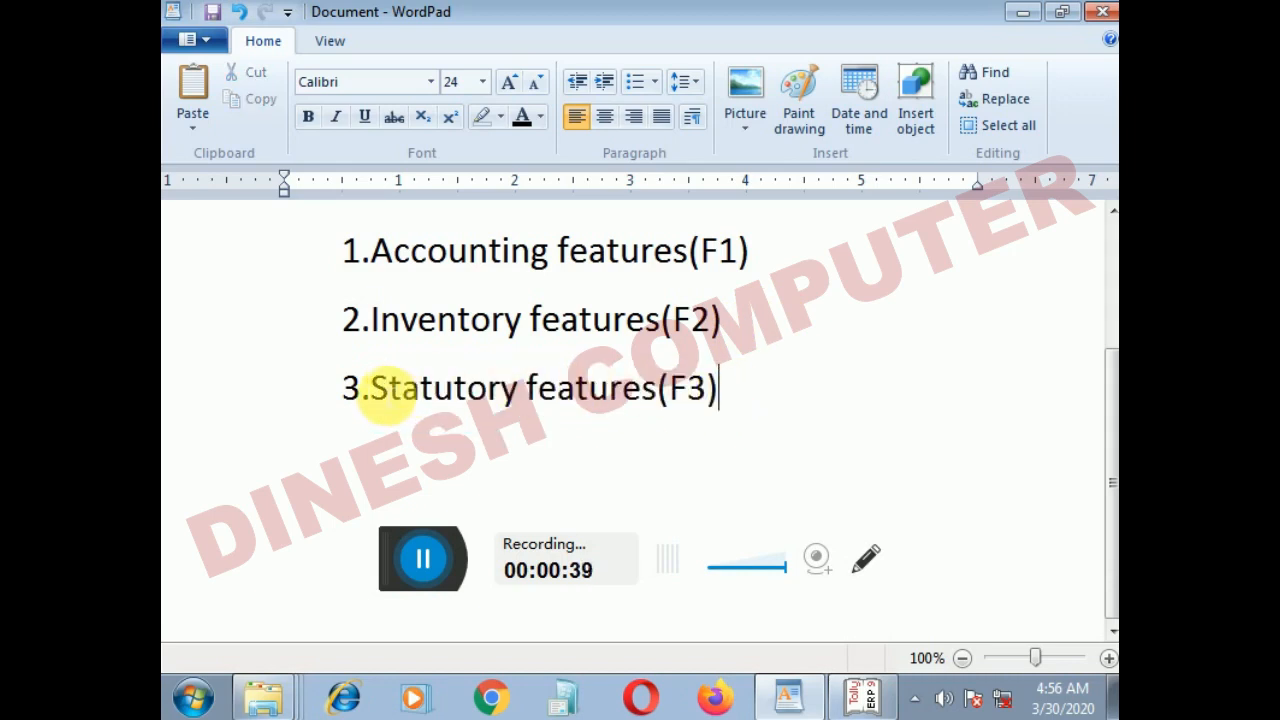
drag(375, 390, 743, 394)
click(728, 398)
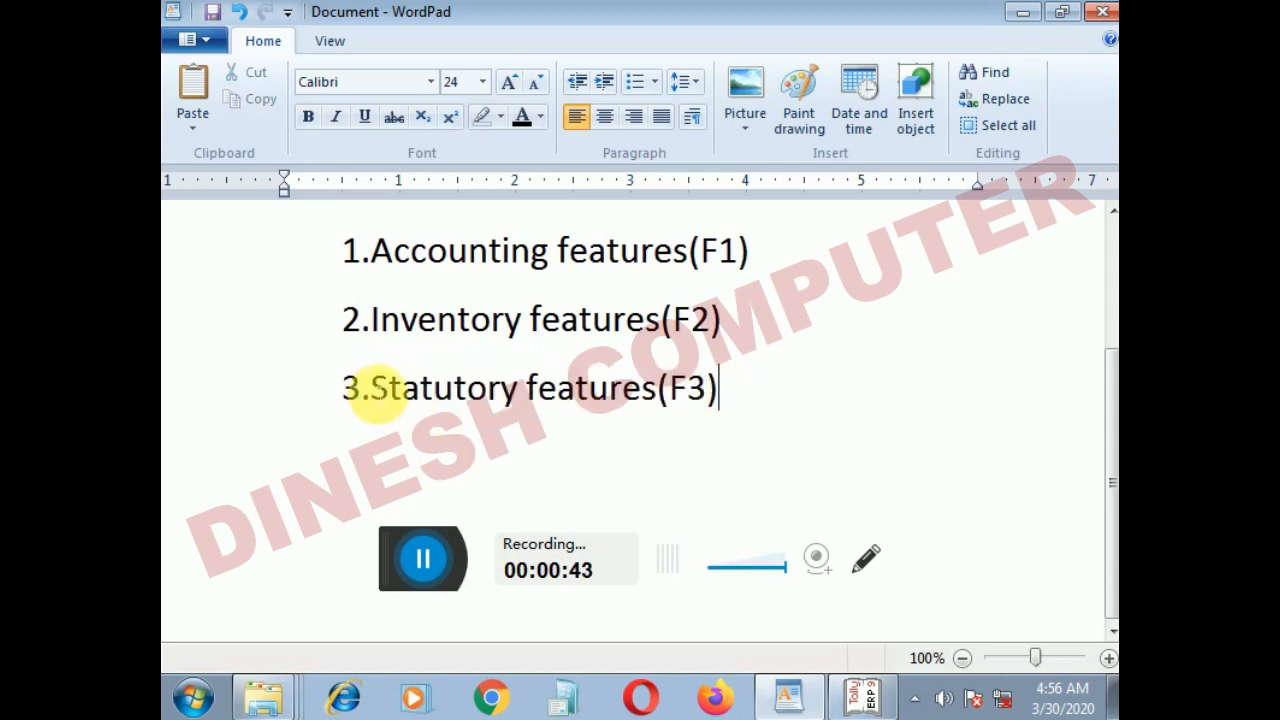
drag(375, 392, 742, 405)
click(743, 405)
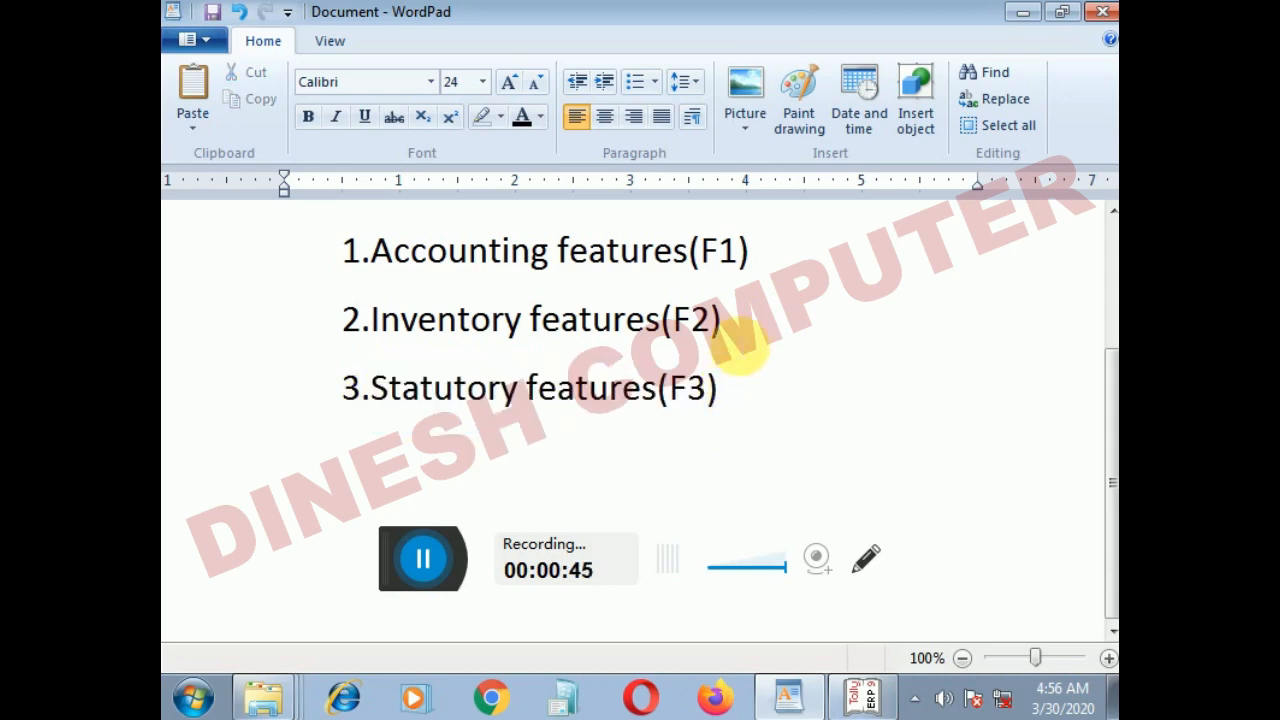
scroll(748, 320, up, 2)
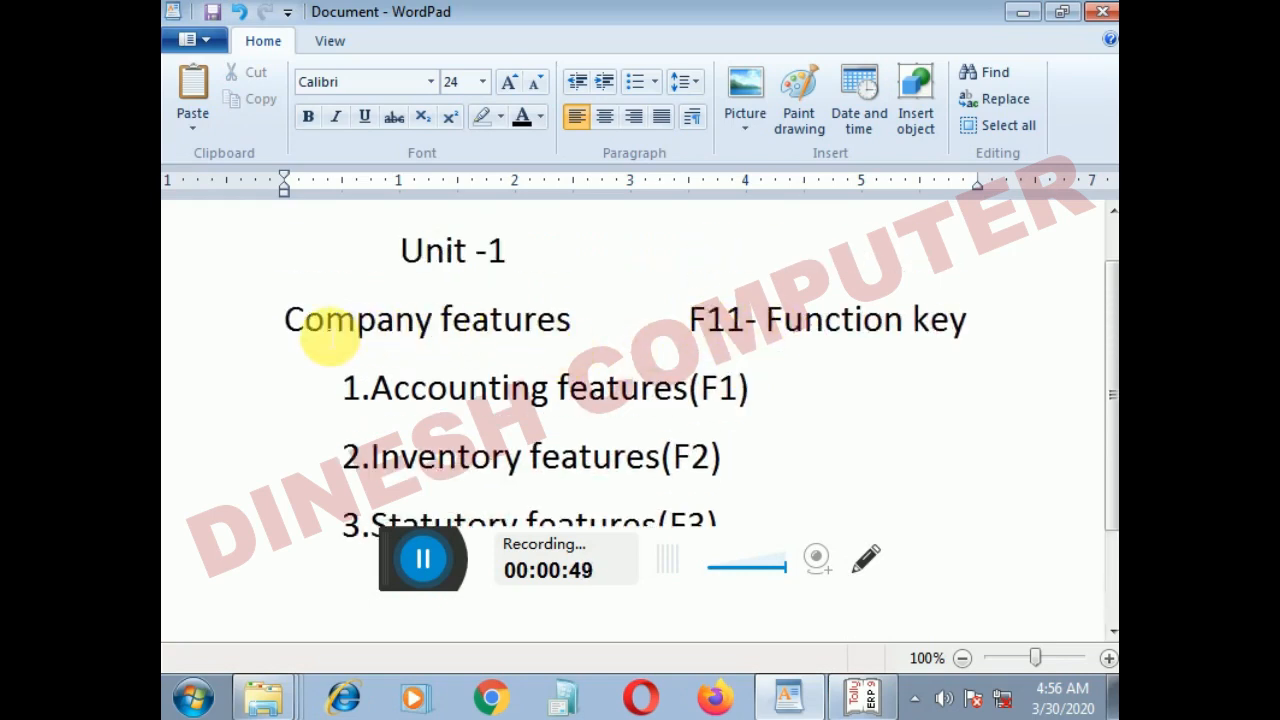
Reread the notes on the F11 function key for Company features and the F1 and F2 entries beneath it
drag(690, 318, 962, 330)
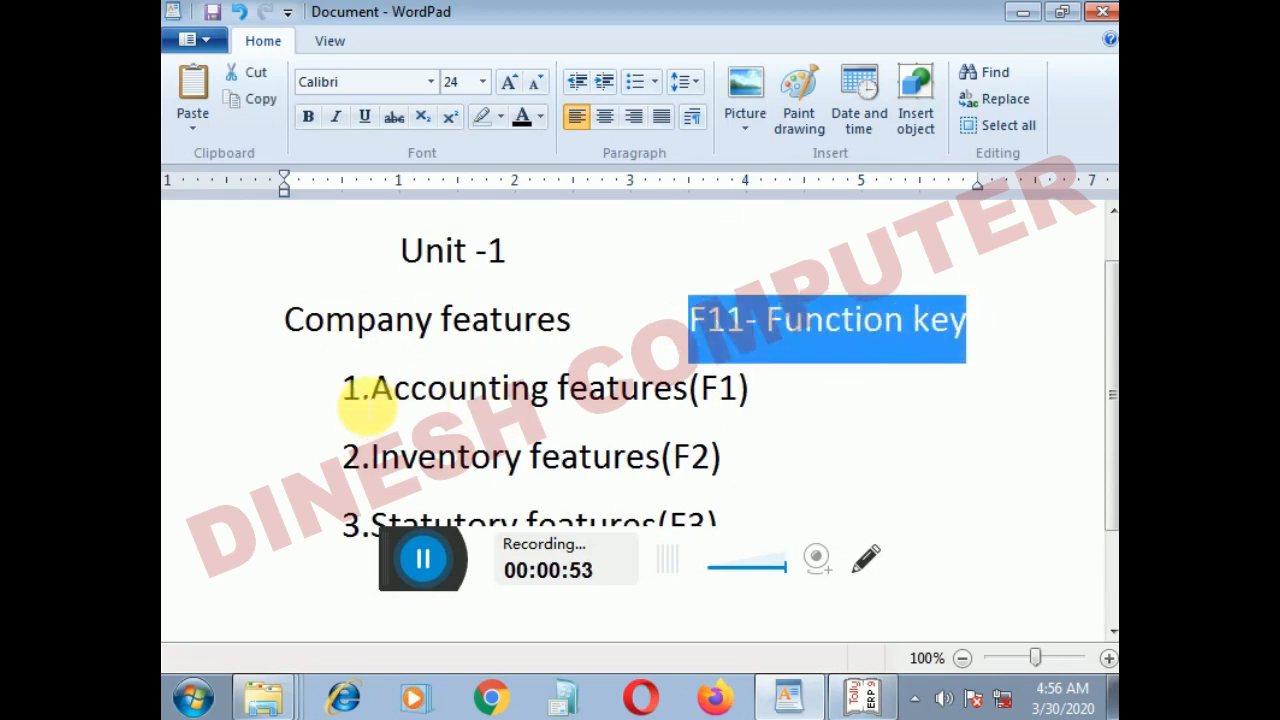
drag(374, 390, 752, 390)
click(697, 322)
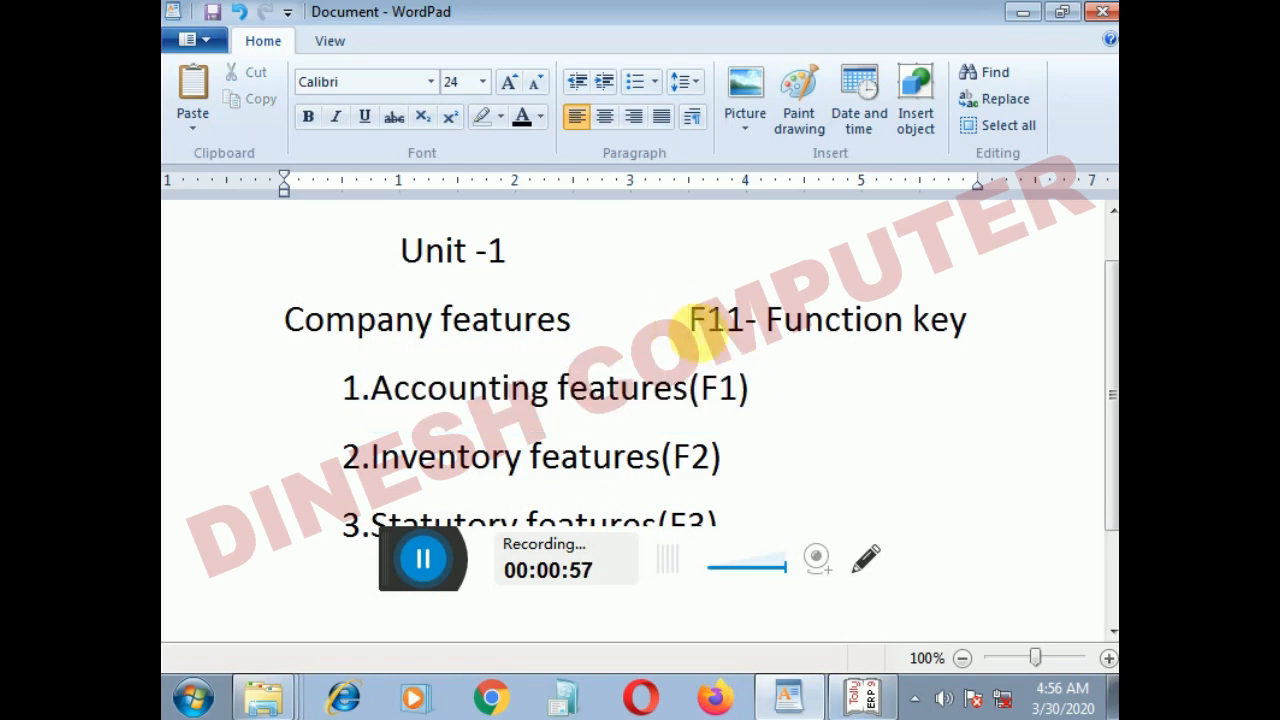
triple_click(300, 320)
click(846, 397)
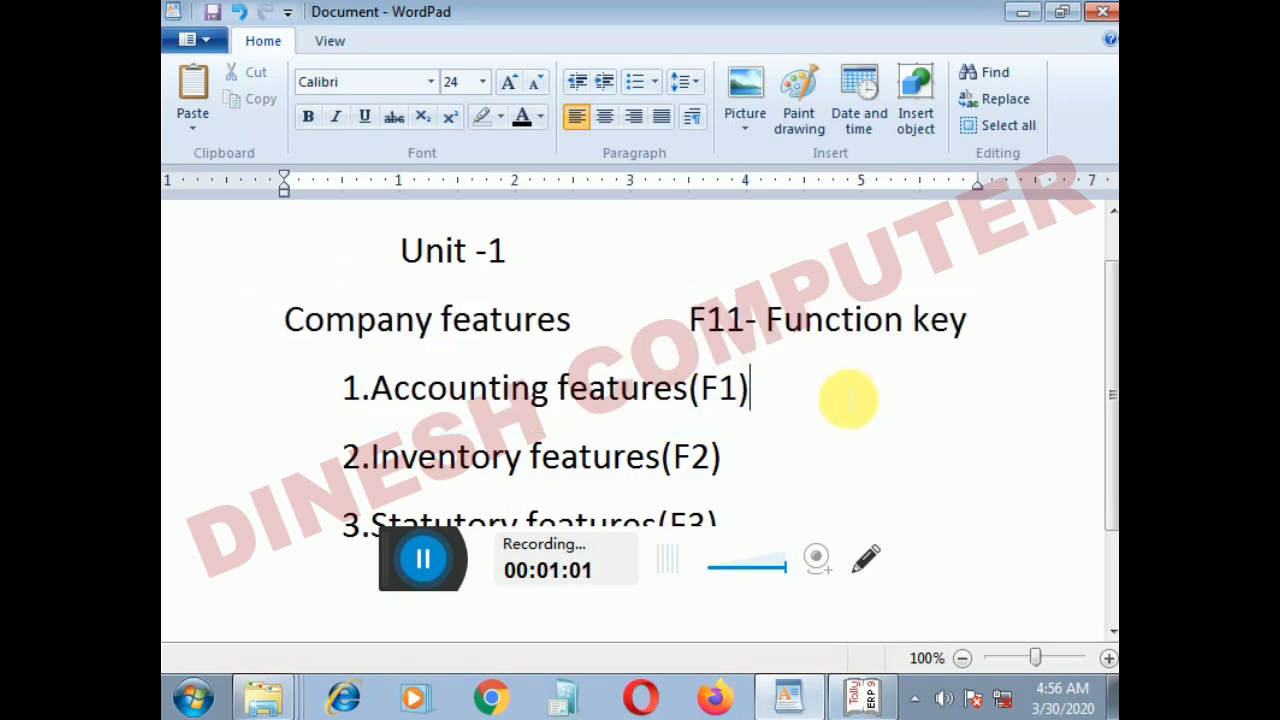
drag(380, 392, 737, 392)
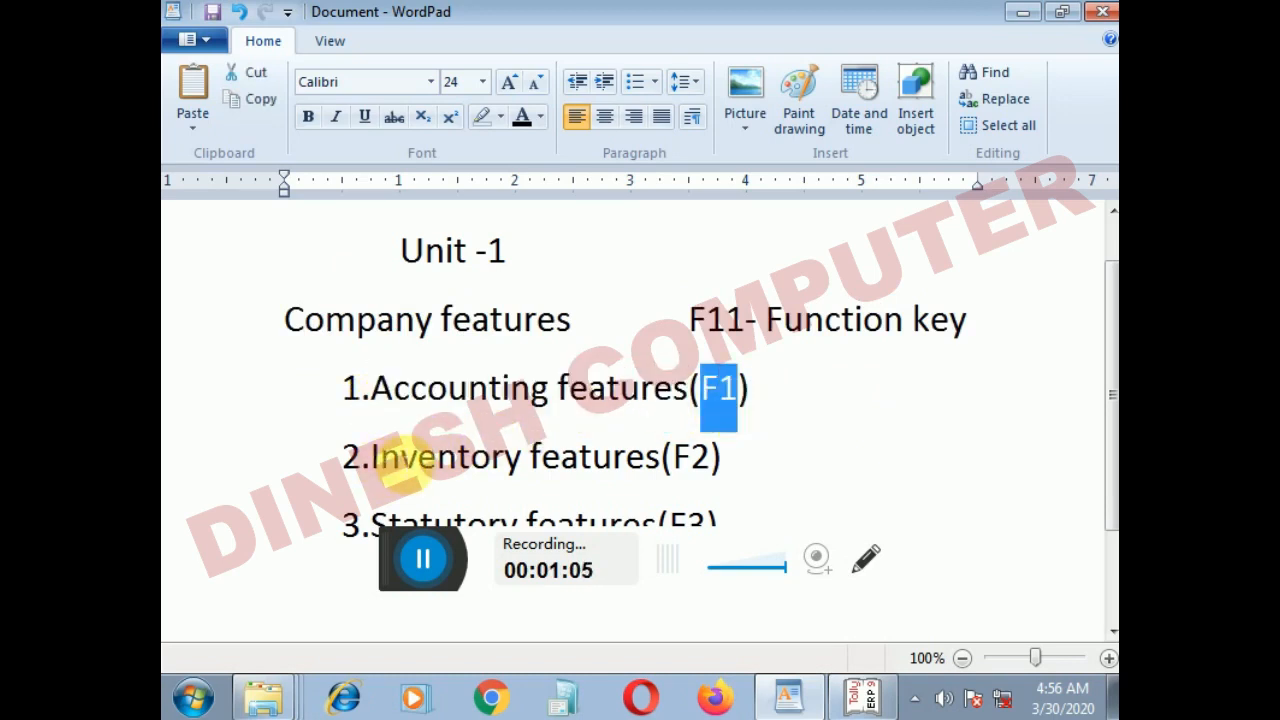
click(382, 458)
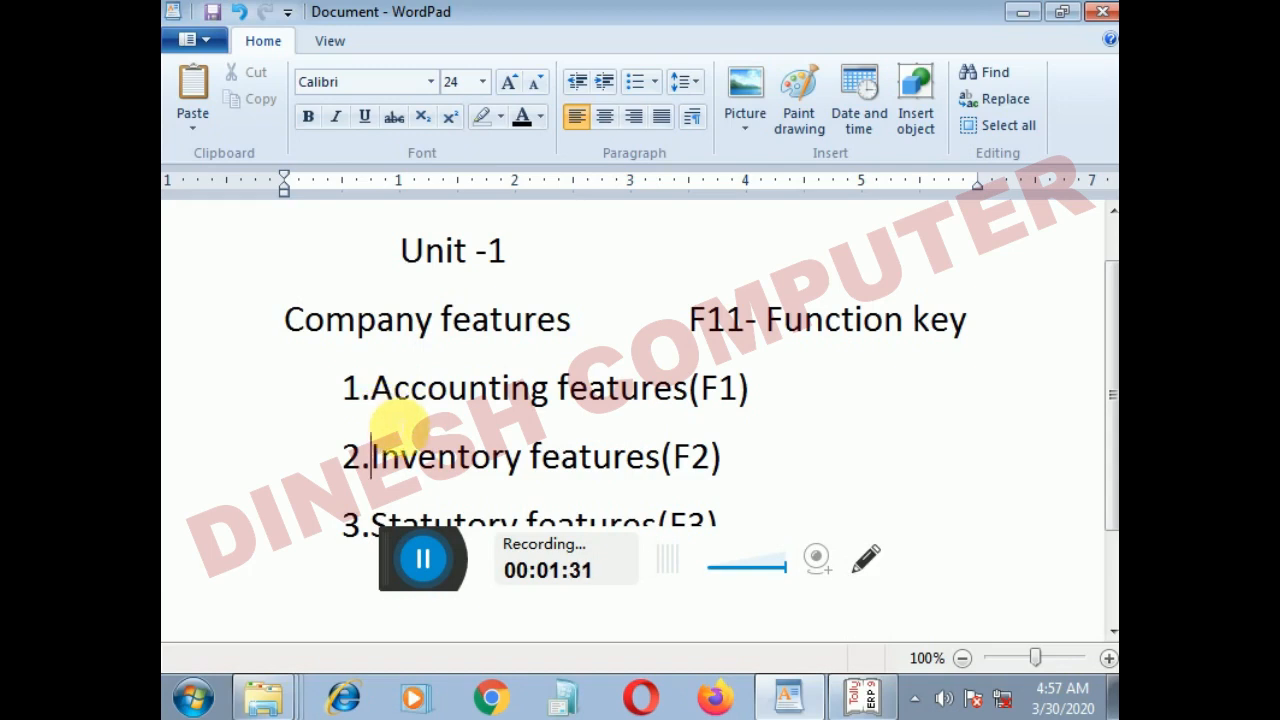
scroll(400, 400, down, 2)
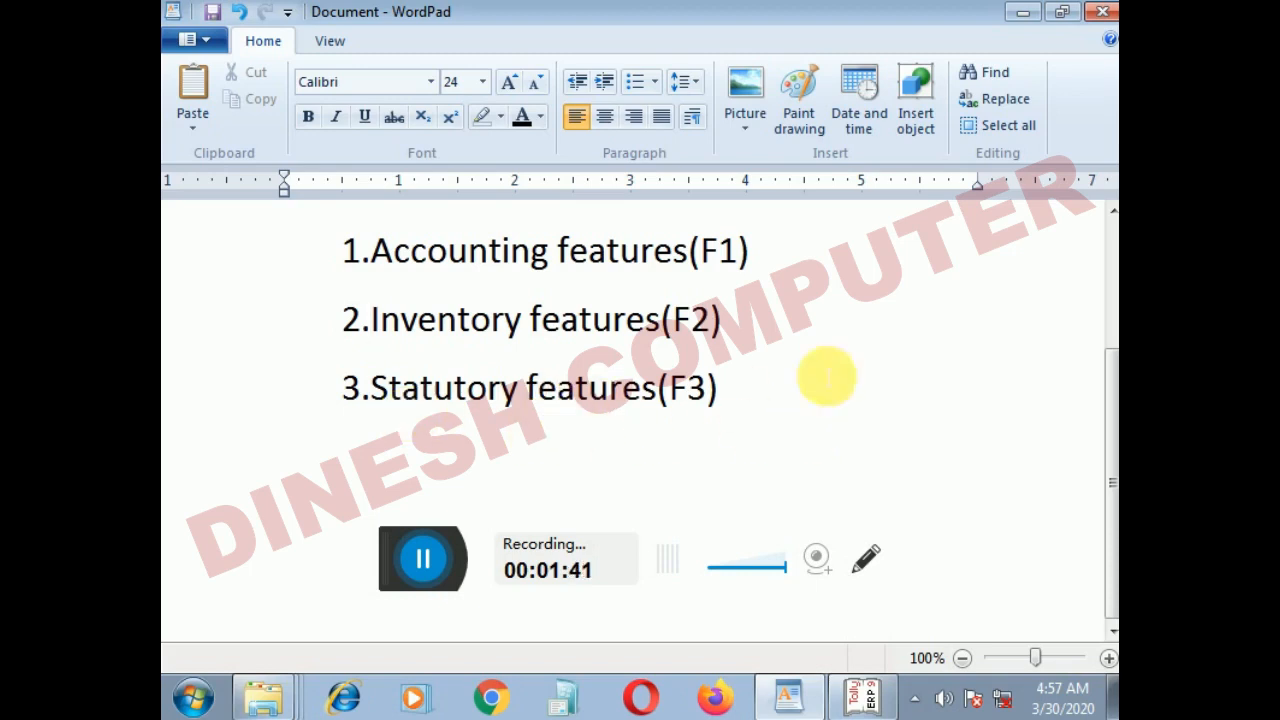
scroll(625, 365, up, 3)
scroll(625, 365, up, 1)
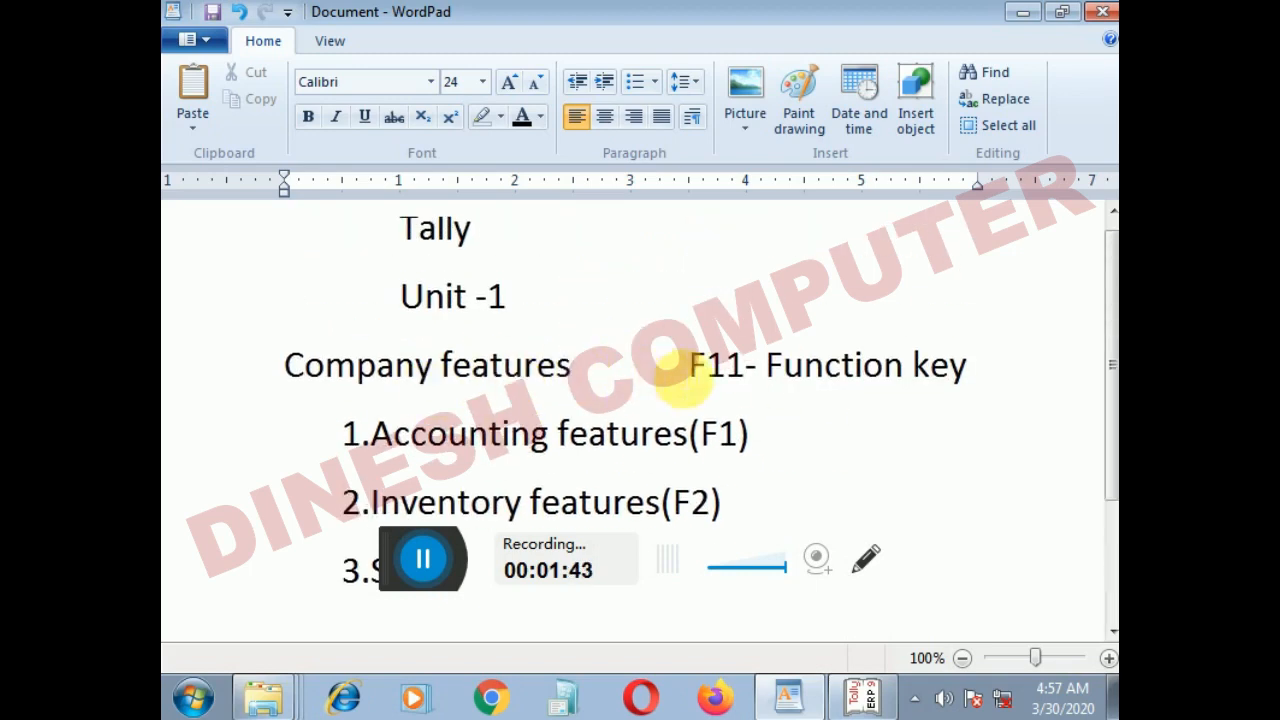
Switch to Tally.ERP 9 and leave the ledger selection to return to the Gateway of Tally
click(868, 700)
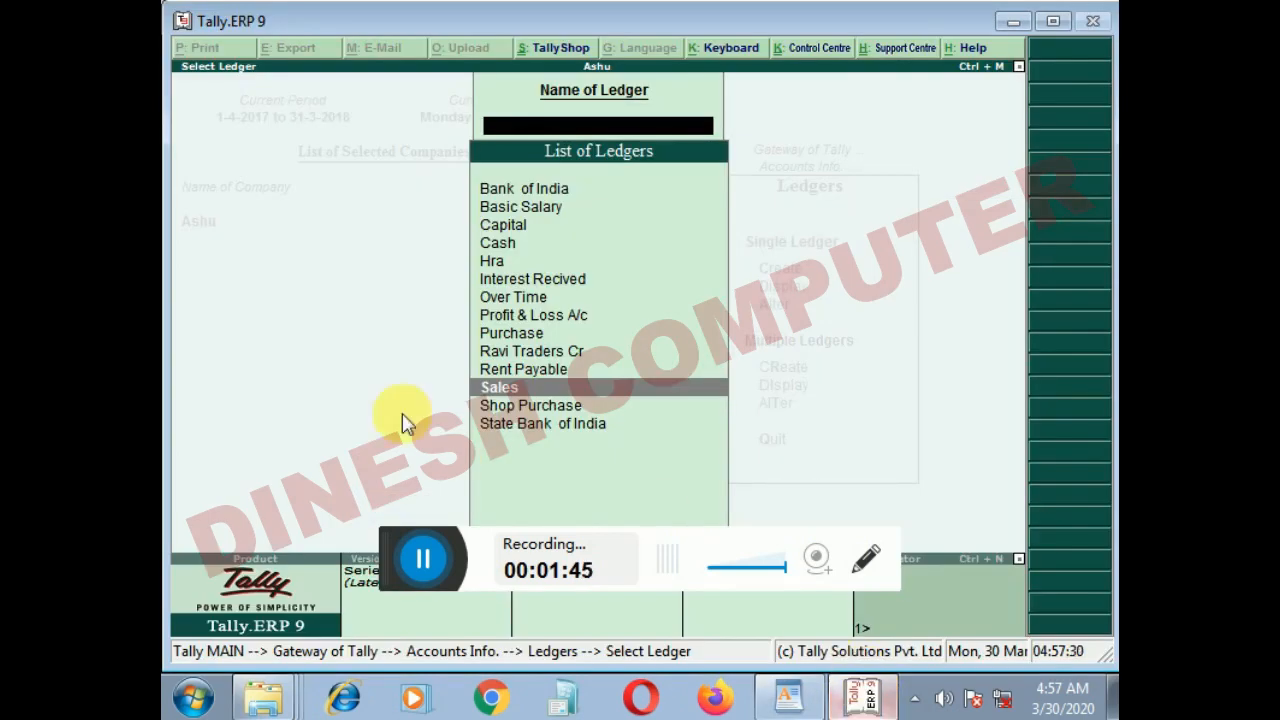
key(Escape)
key(Escape)
key(Escape)
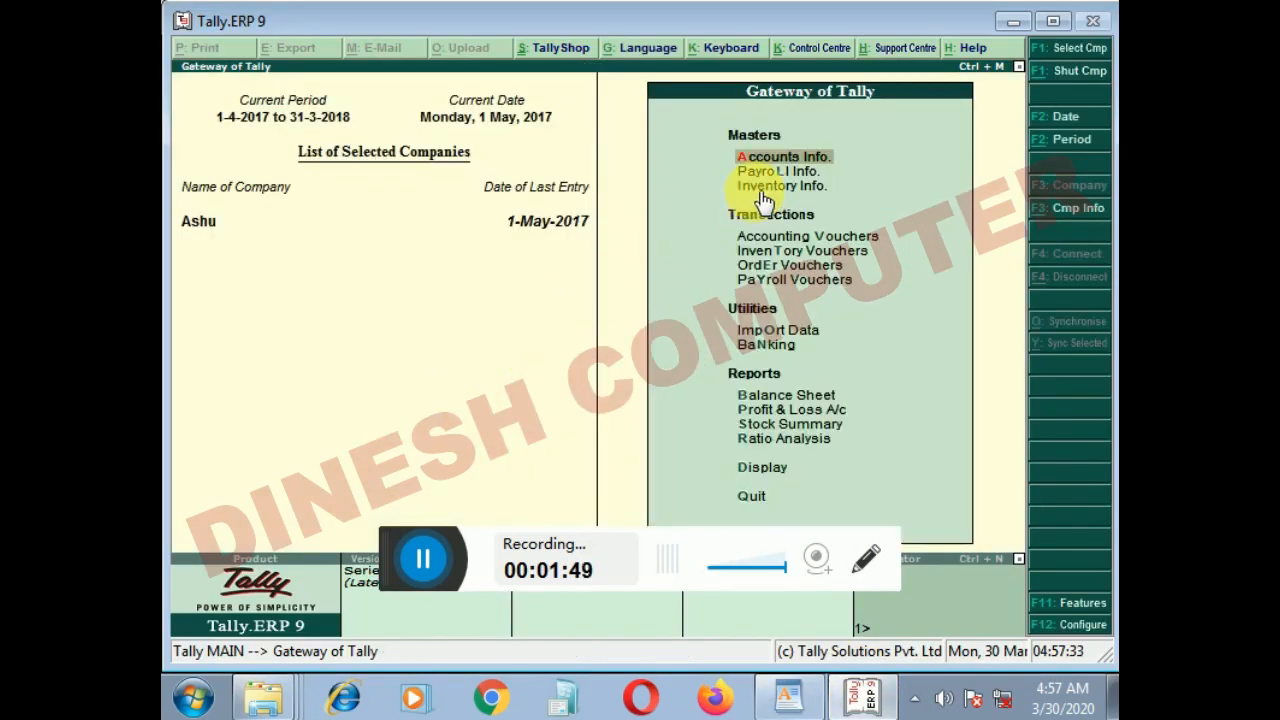
Check the F11 function key entry in the WordPad notes and open Company Features in Tally.ERP 9
click(785, 697)
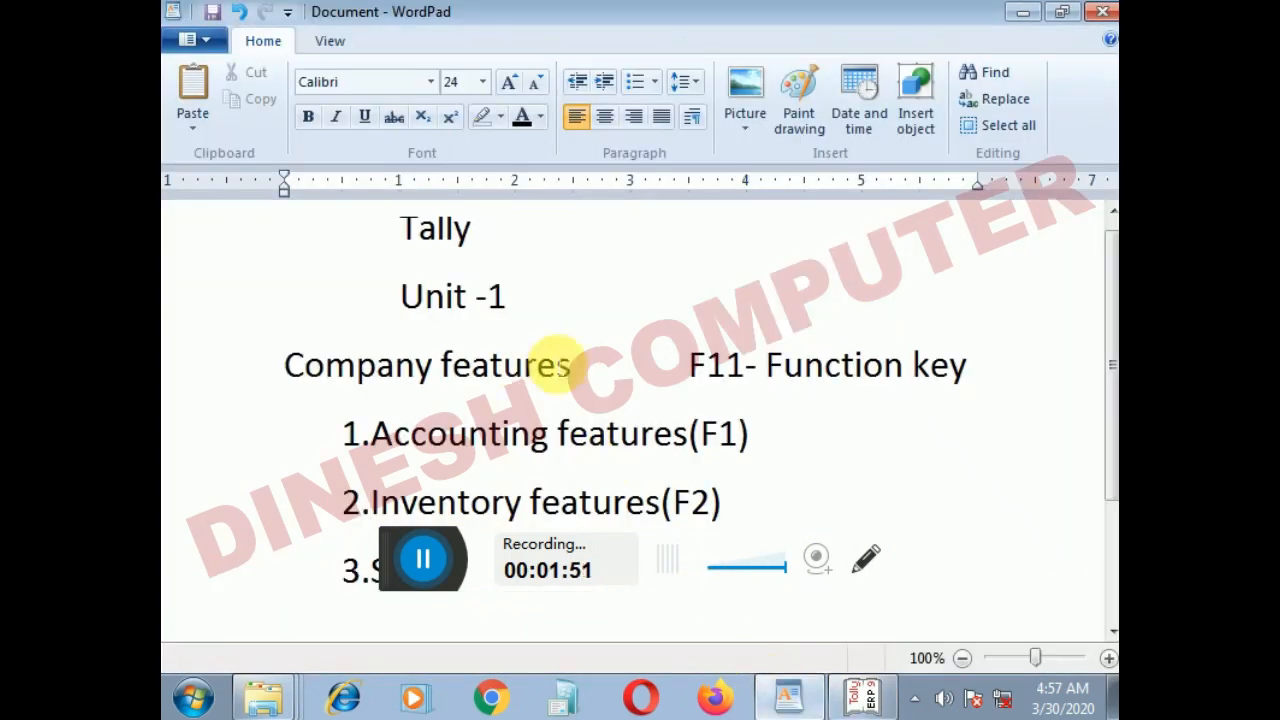
drag(690, 365, 914, 385)
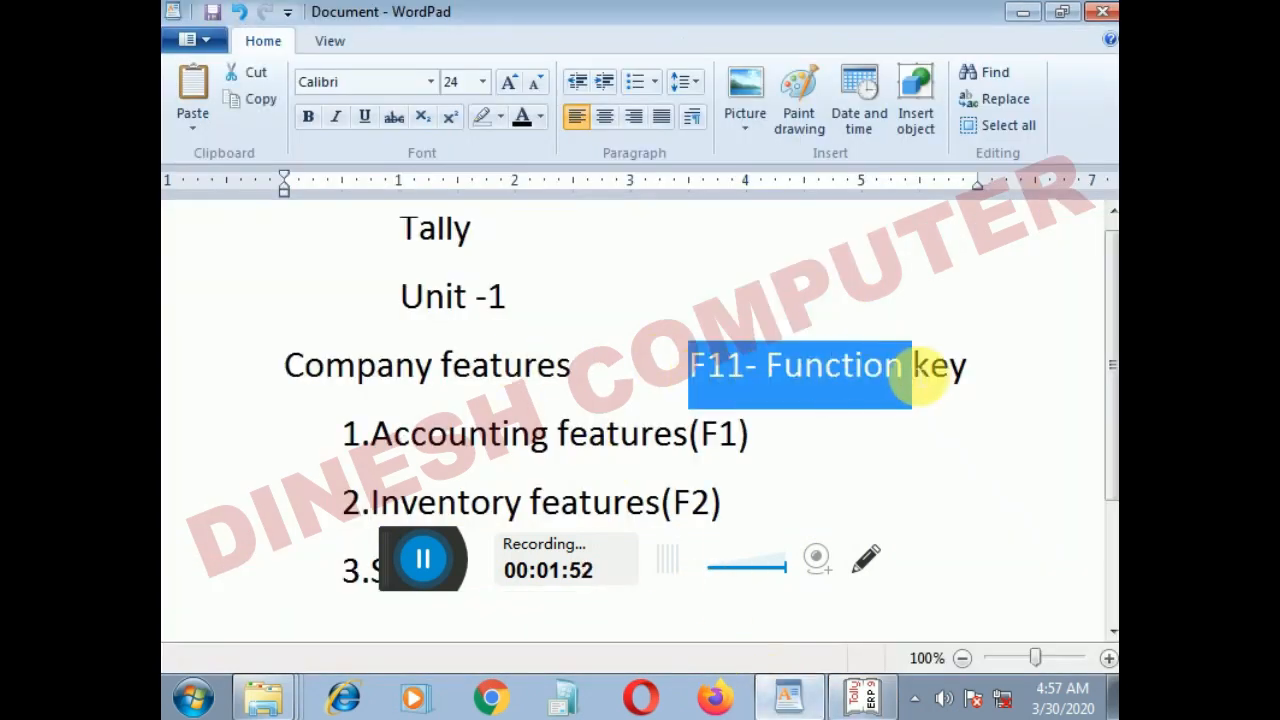
click(862, 697)
key(F11)
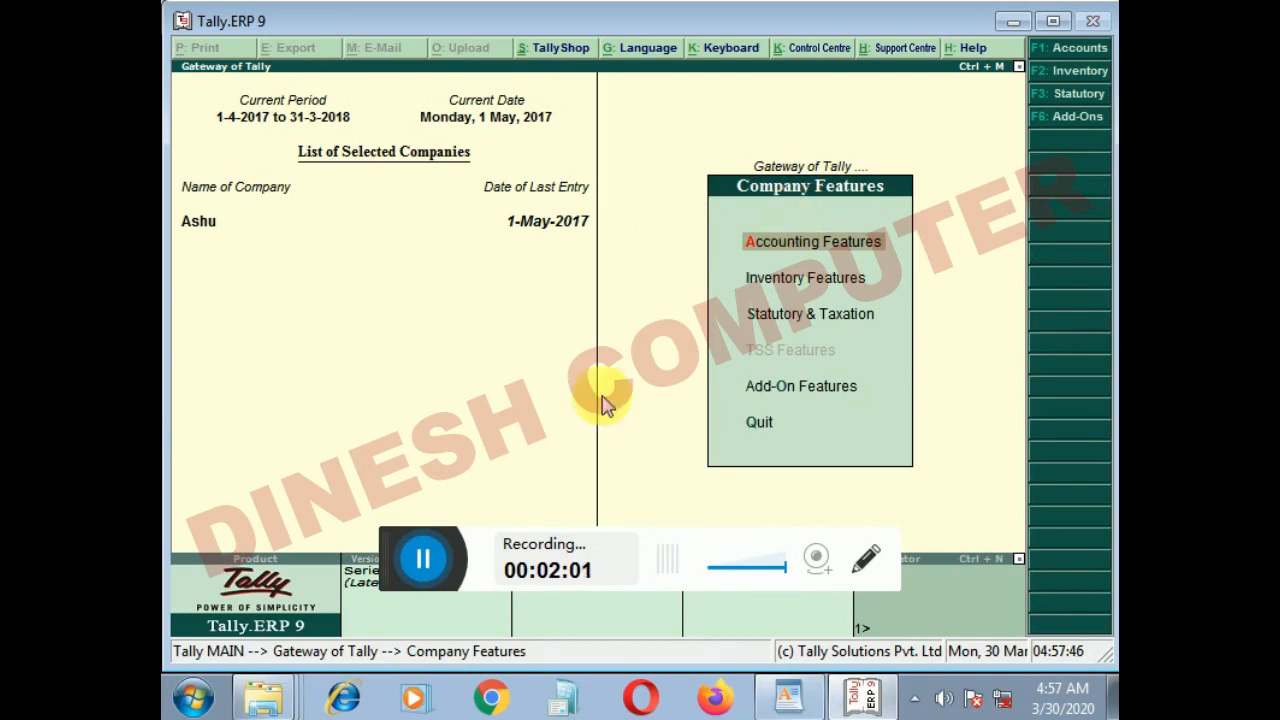
Check the Accounting features (F1) entry in the WordPad notes, and view Accounting Features in Tally.ERP 9 without changing anything
click(857, 698)
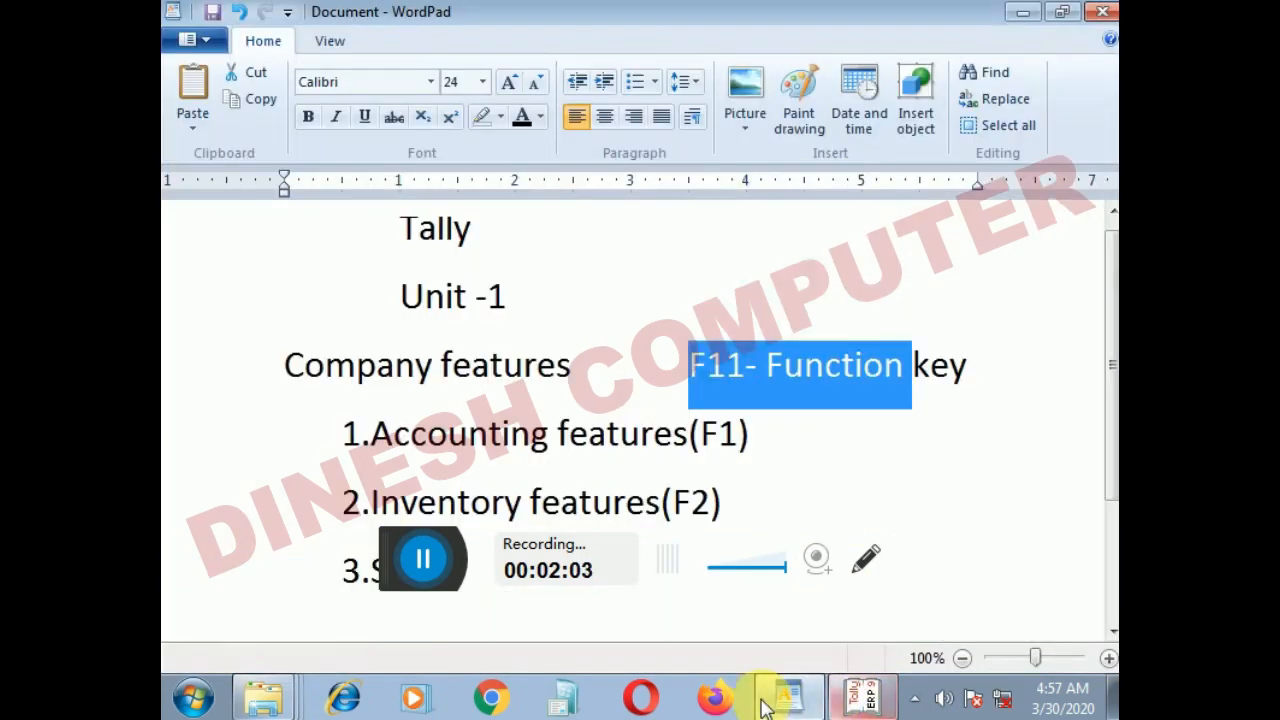
click(375, 438)
drag(375, 438, 735, 440)
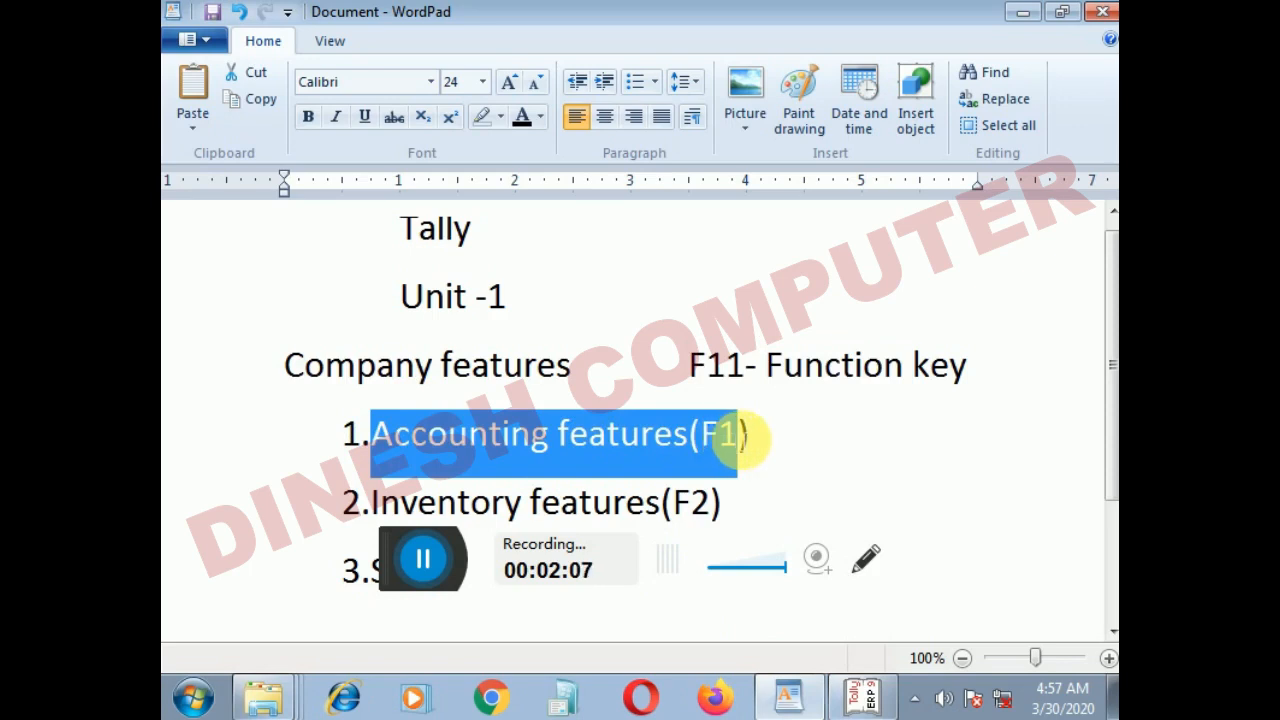
click(866, 697)
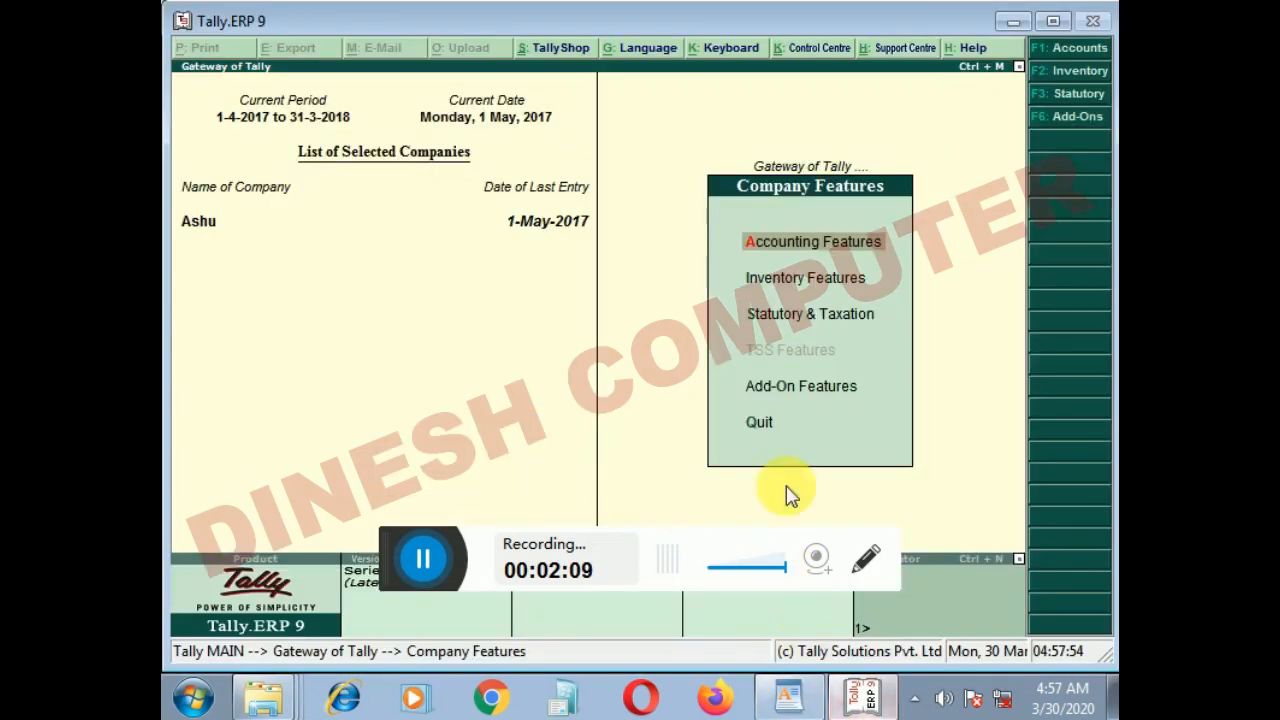
click(806, 244)
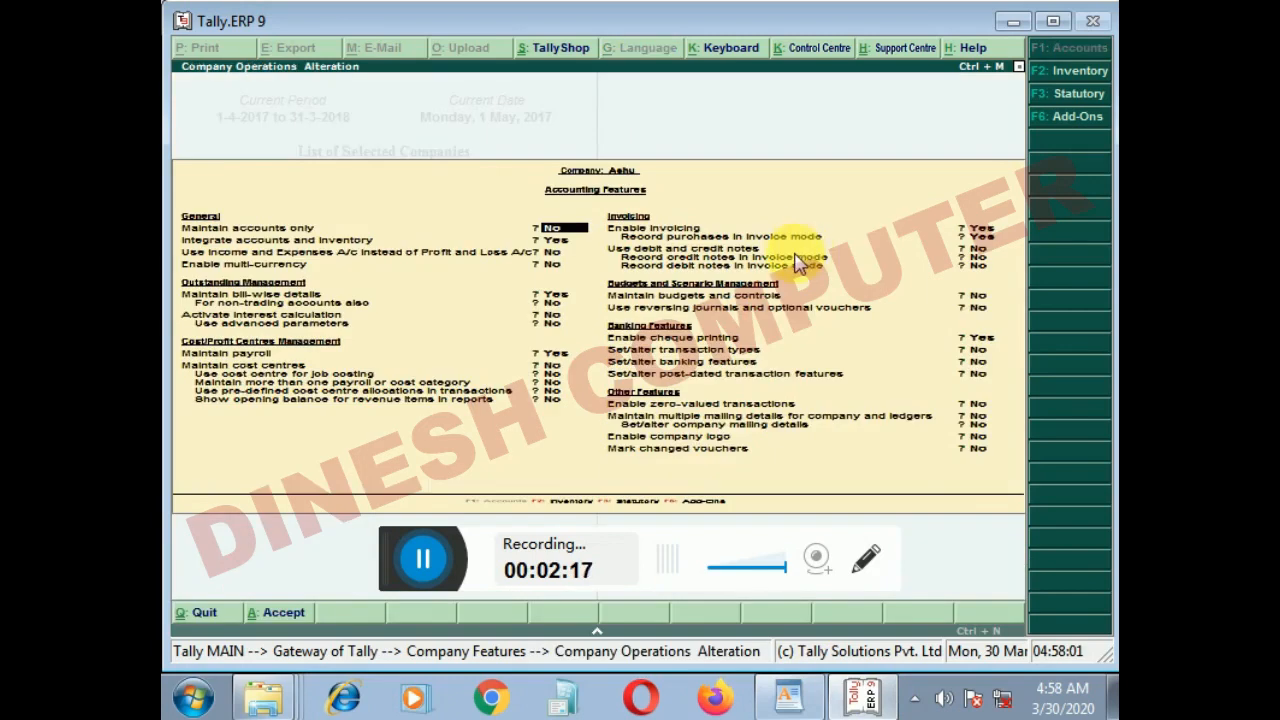
key(Escape)
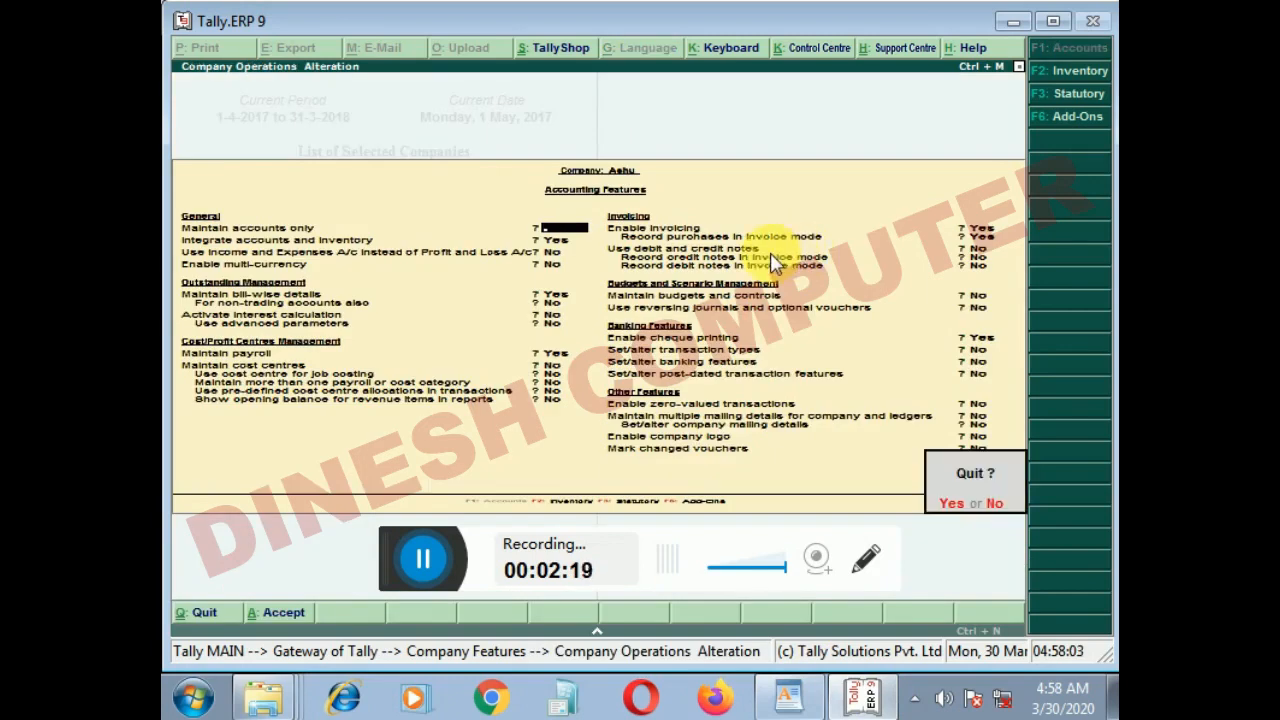
key(y)
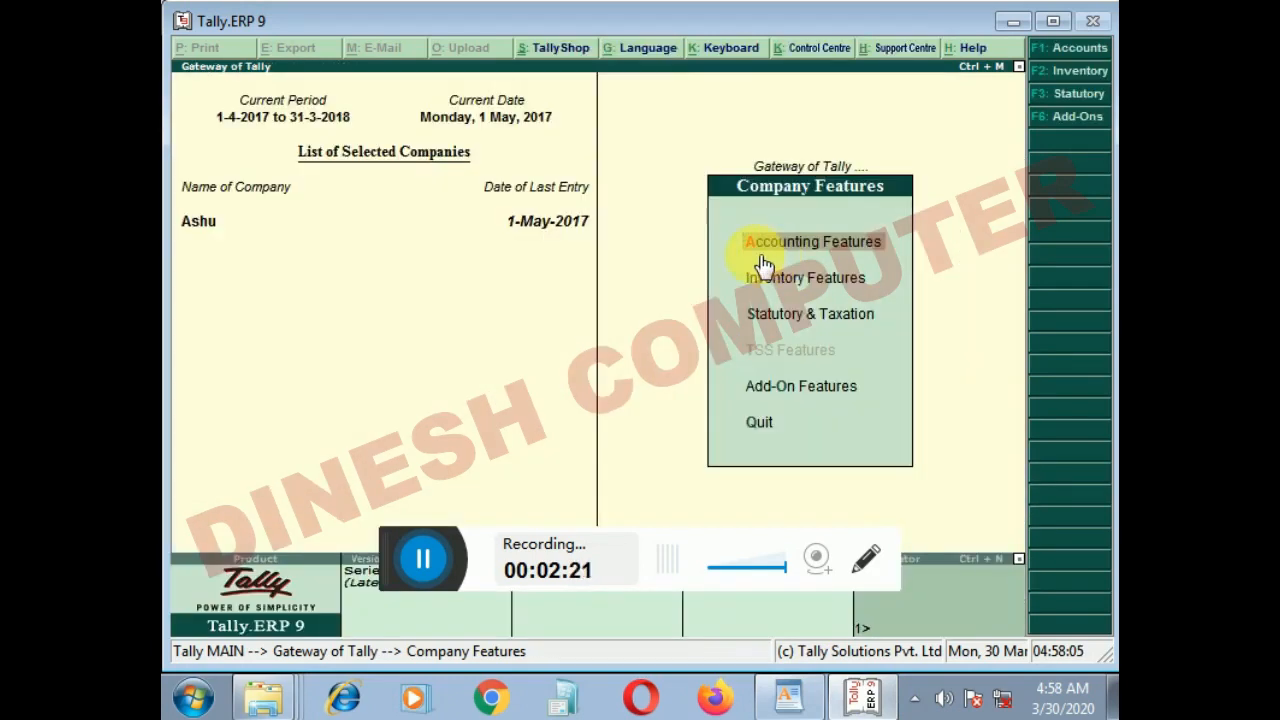
View the Accounting Features options two more times, quitting back to Company Features each time
key(Return)
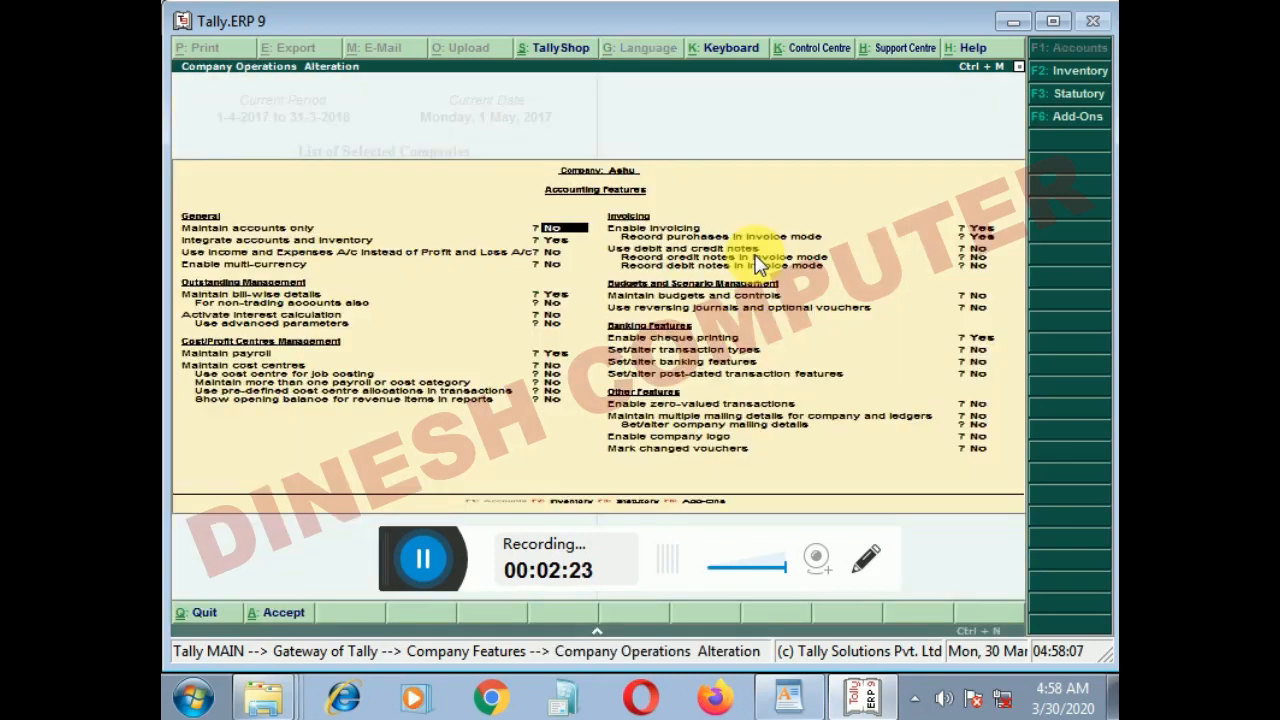
key(Escape)
key(y)
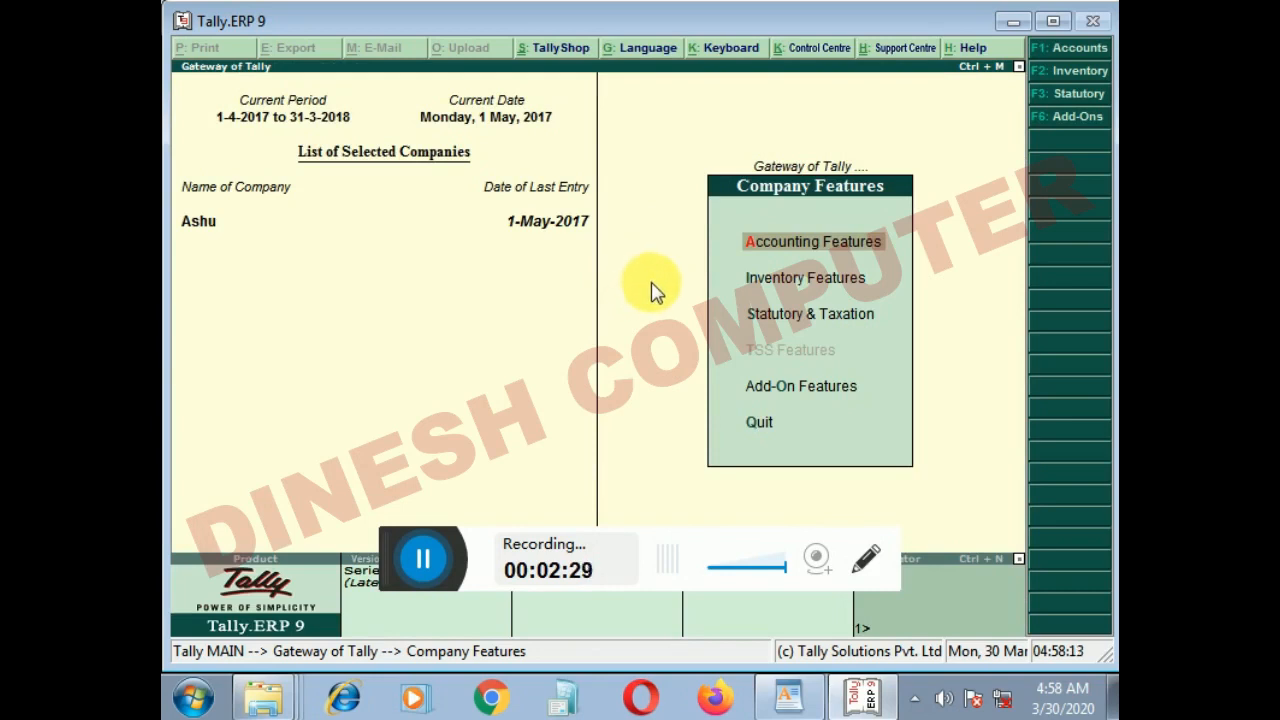
key(Return)
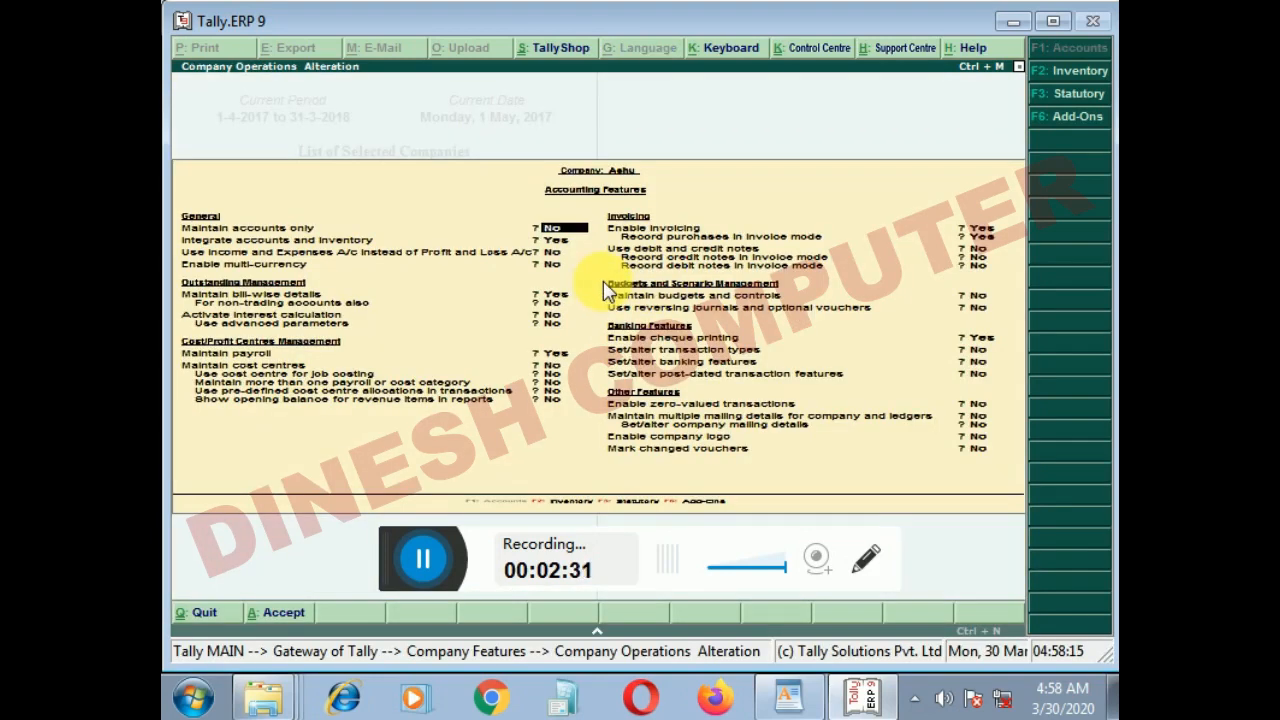
key(Escape)
key(y)
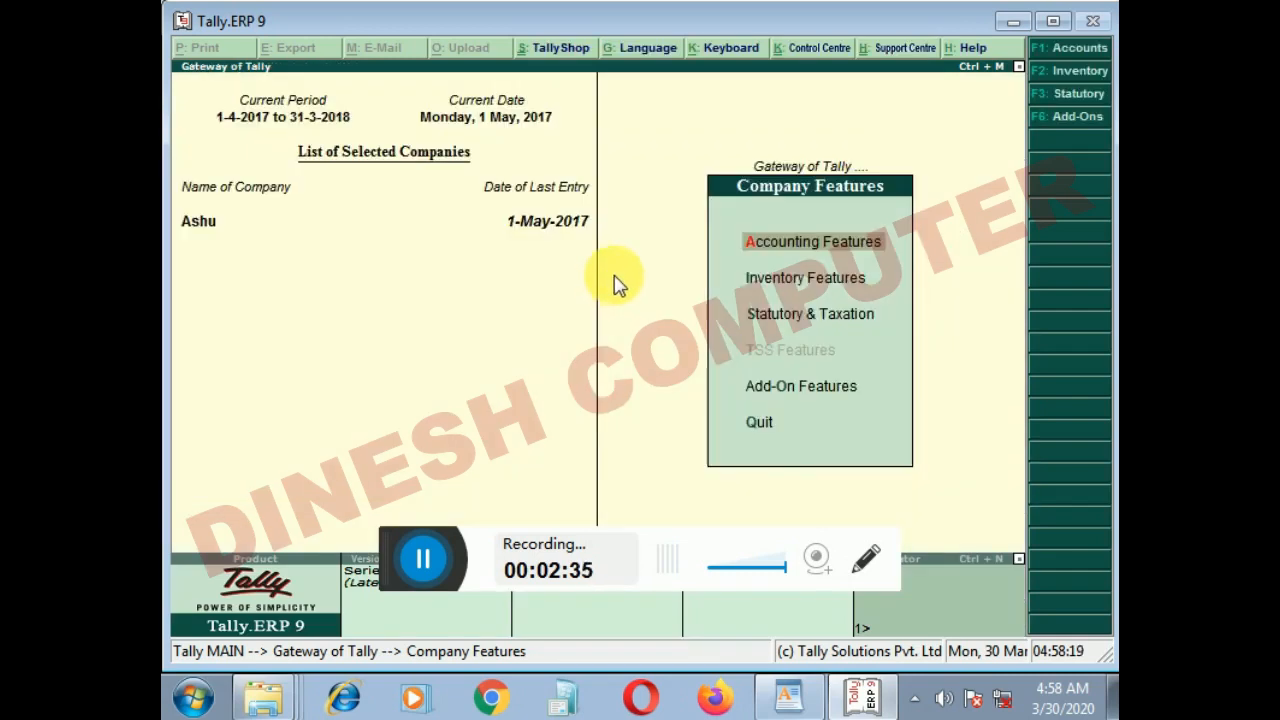
View the Statutory and Taxation options and quit back to Company Features
key(F3)
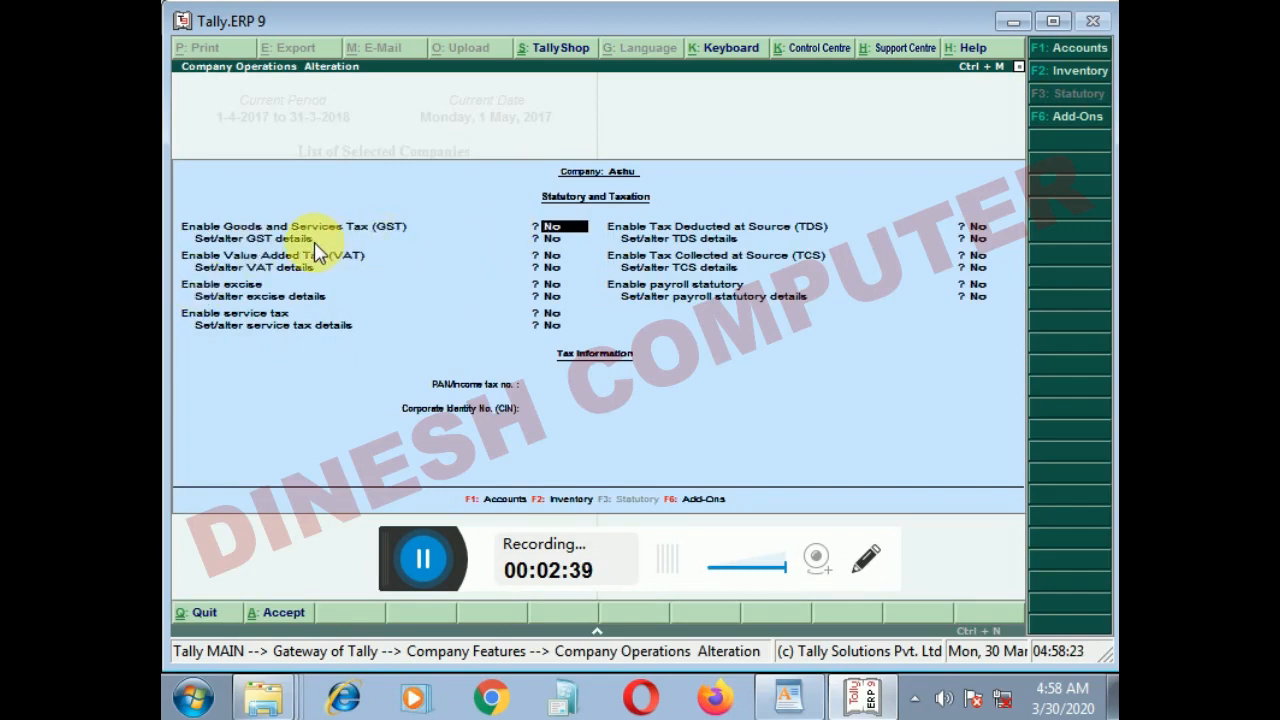
key(Escape)
key(y)
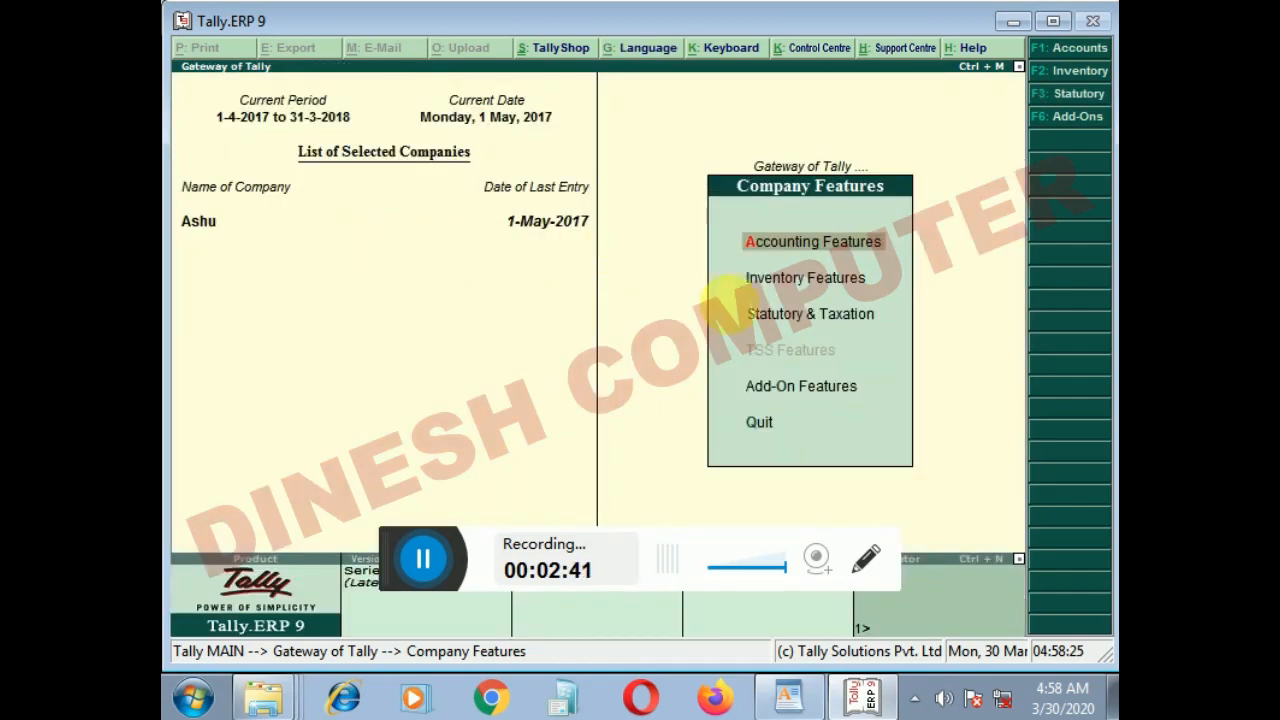
Reopen Accounting Features, toggle the product information and calculator pane, and quit back to Company Features
key(Return)
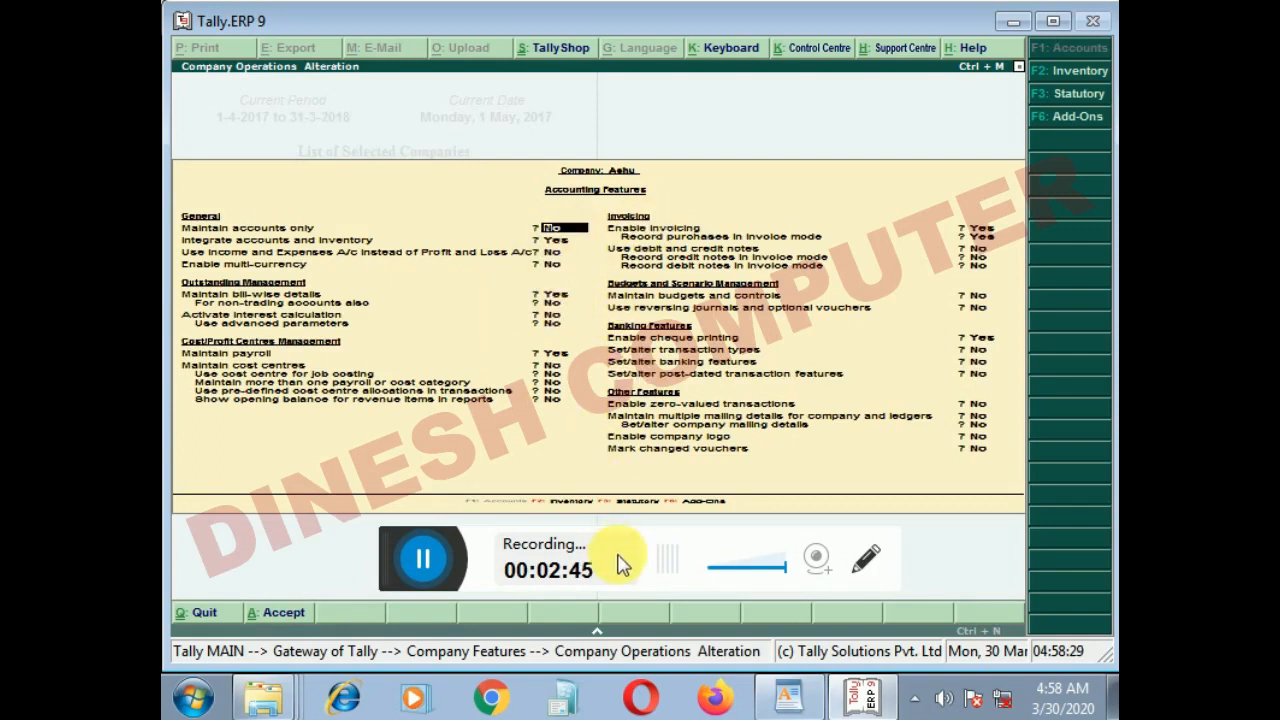
click(598, 632)
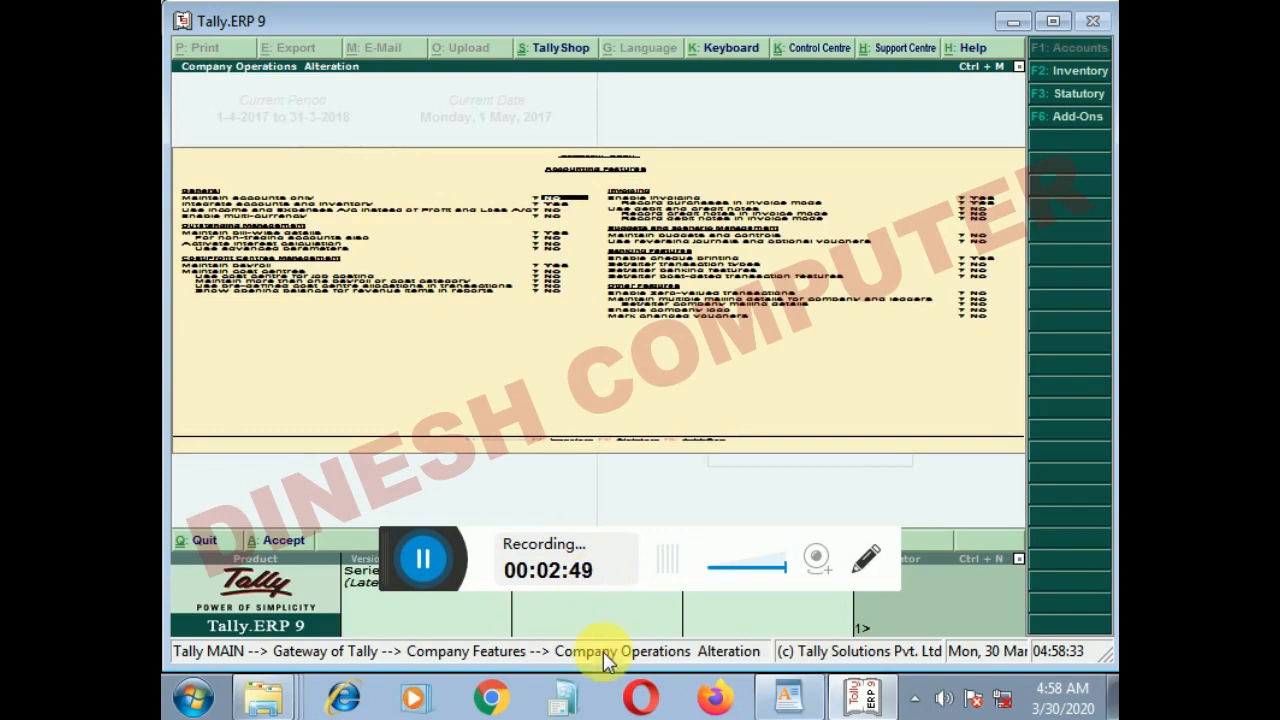
key(Escape)
key(y)
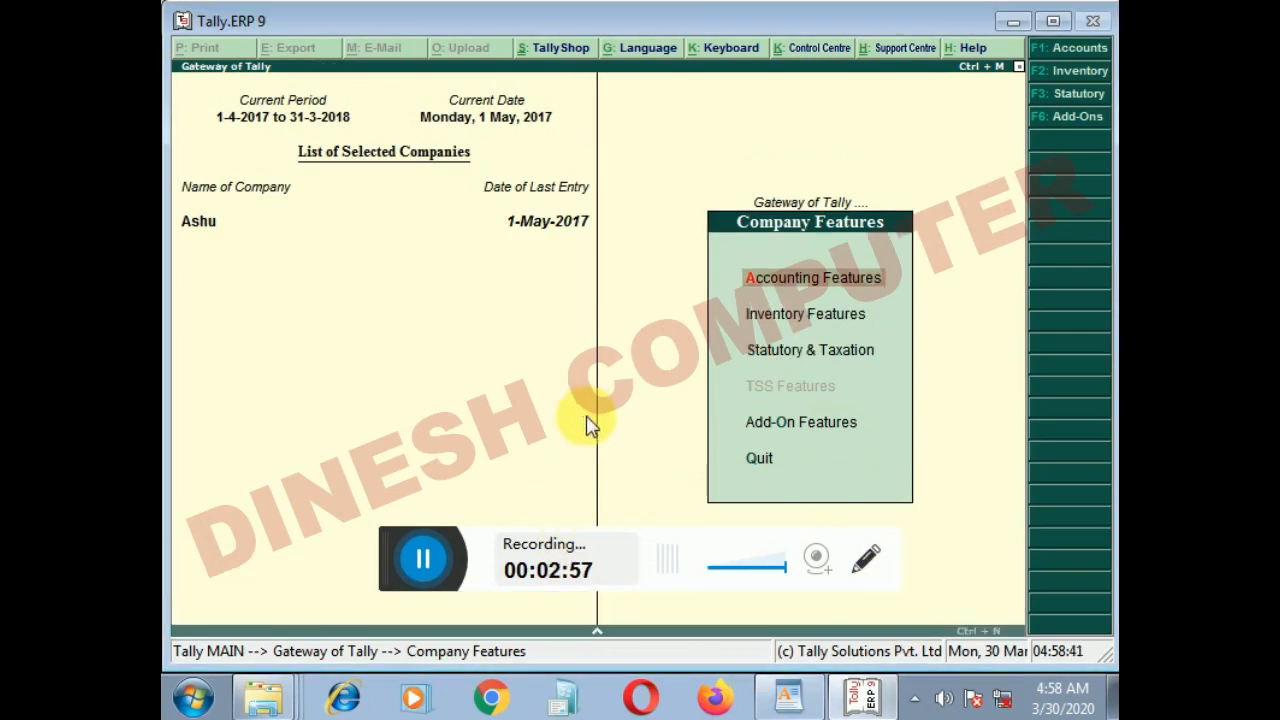
Review the company's Accounting Features, Inventory Features, and Statutory and Taxation options without changing any setting
click(771, 290)
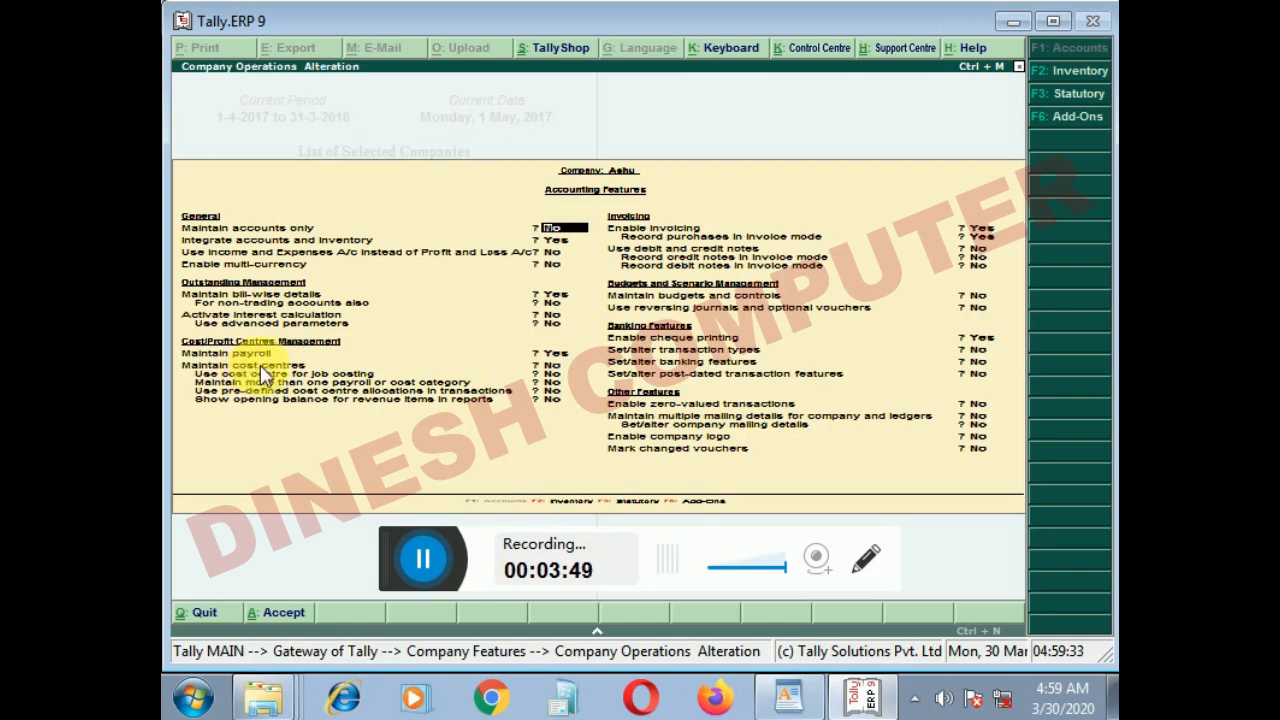
click(566, 228)
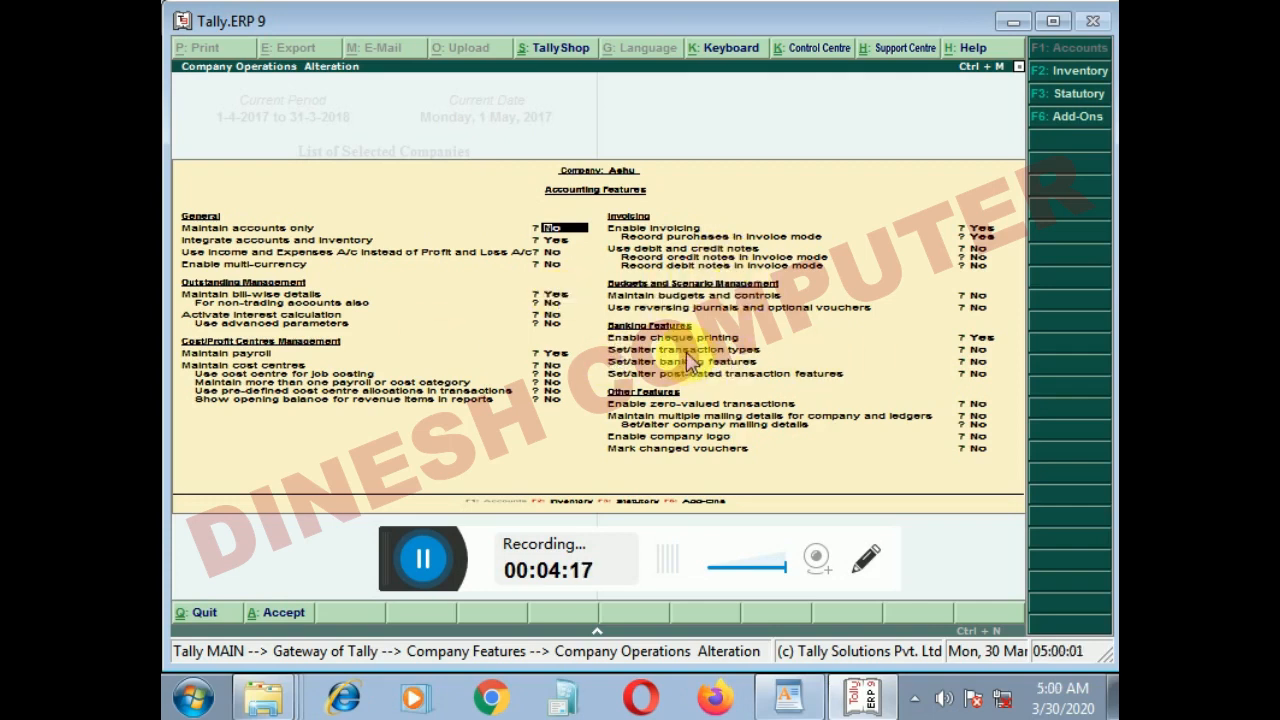
key(F2)
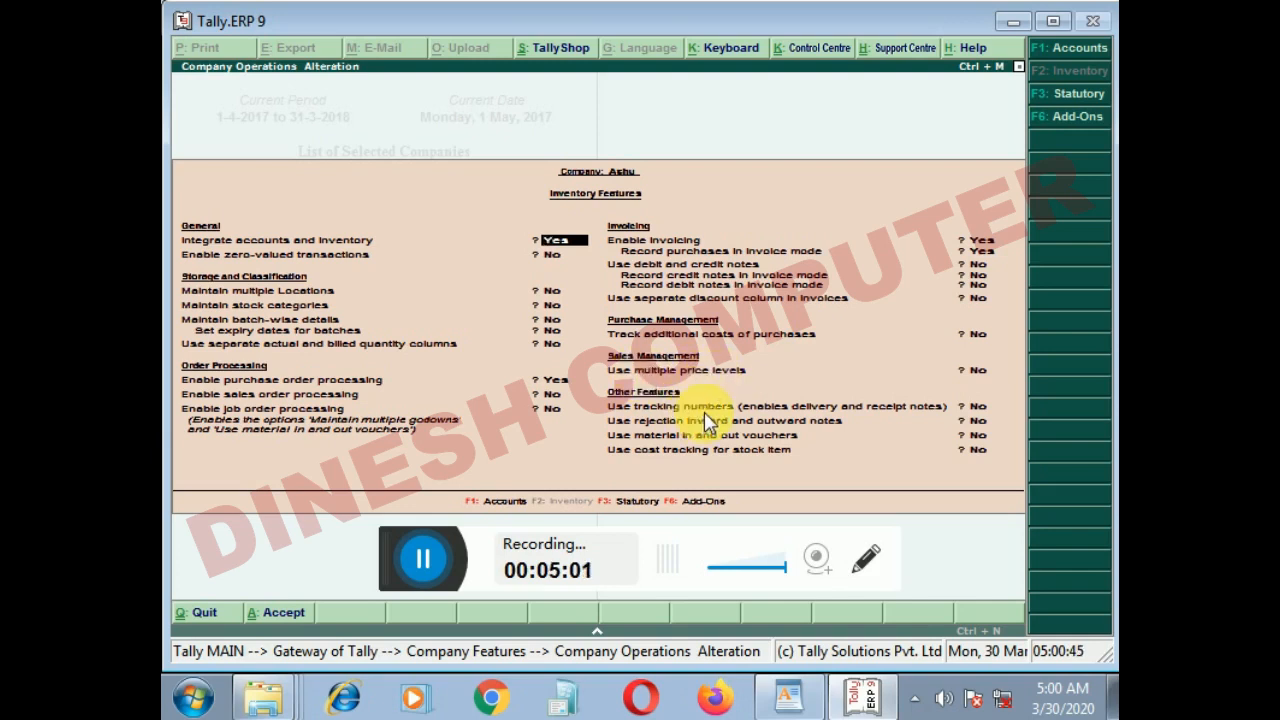
key(F3)
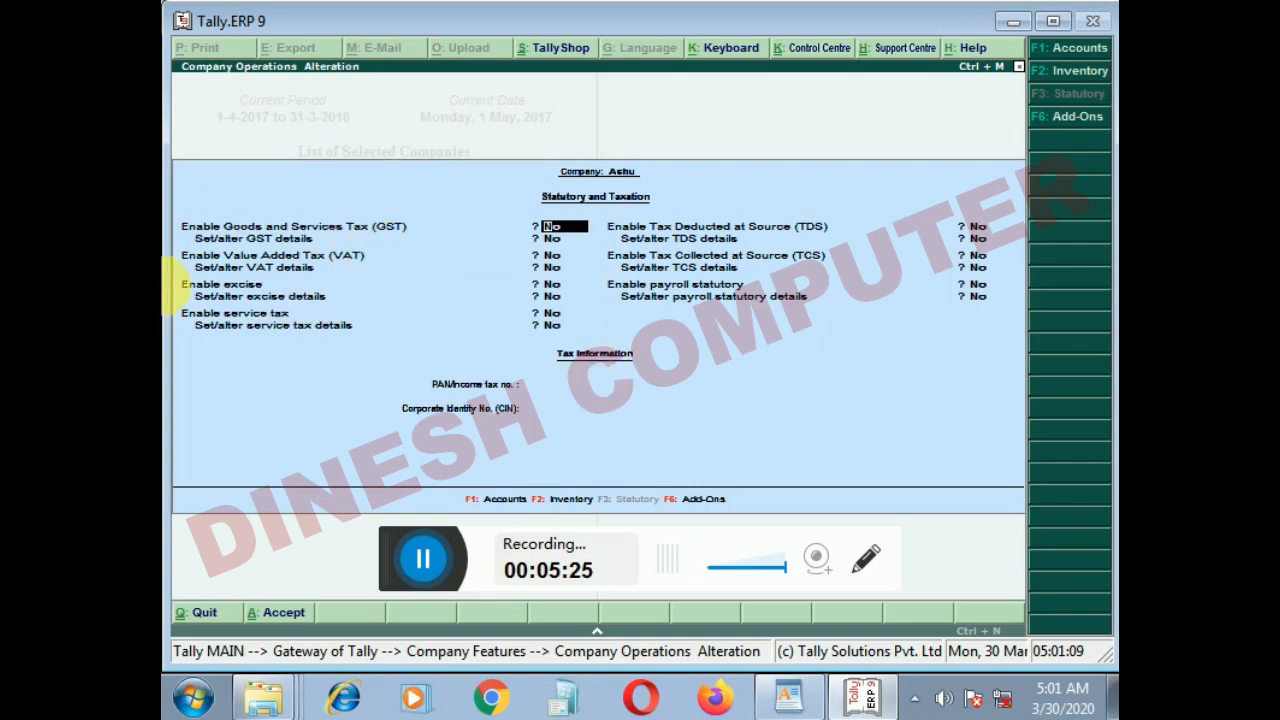
key(F1)
Set Maintain multiple Locations to Yes in the Inventory Features, accept the screen, and return to the Gateway of Tally
key(F2)
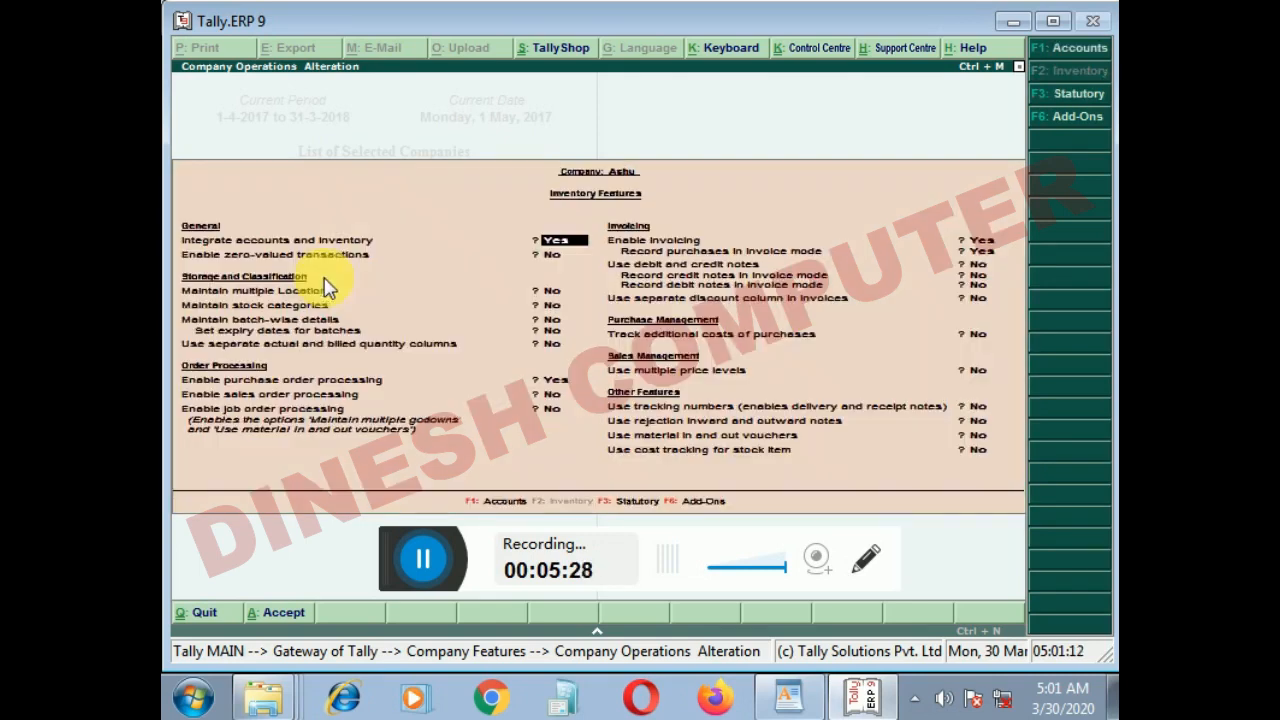
click(547, 292)
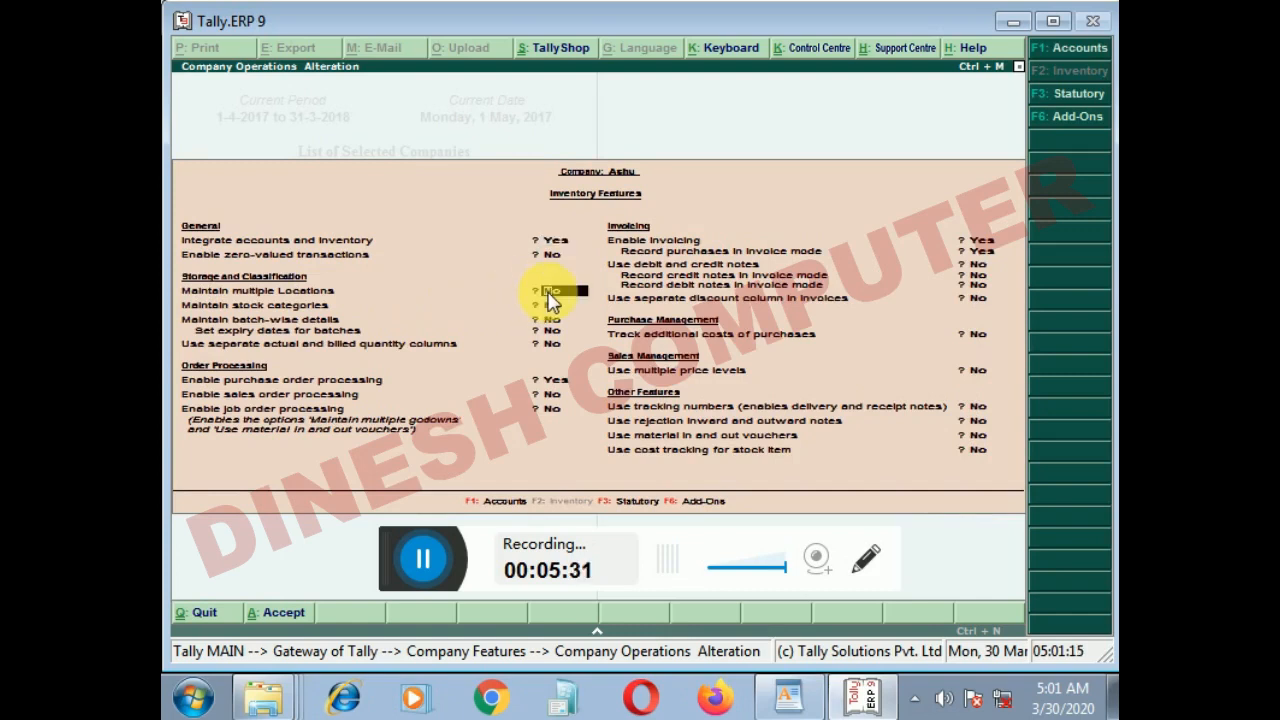
text(y)
key(Return)
key(Return)
key(Return)
key(Return)
key(Return)
key(Return)
key(Return)
key(Return)
key(Return)
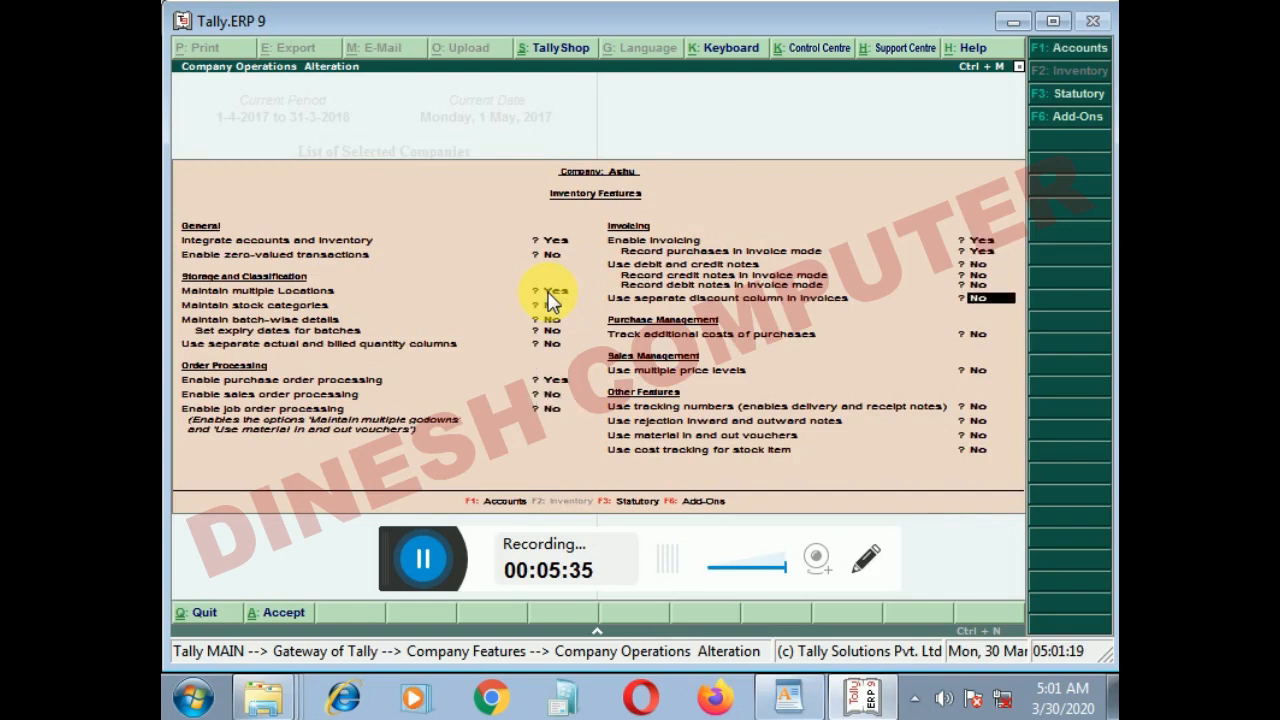
key(Return)
key(Return)
key(Return)
key(Return)
key(Return)
key(Return)
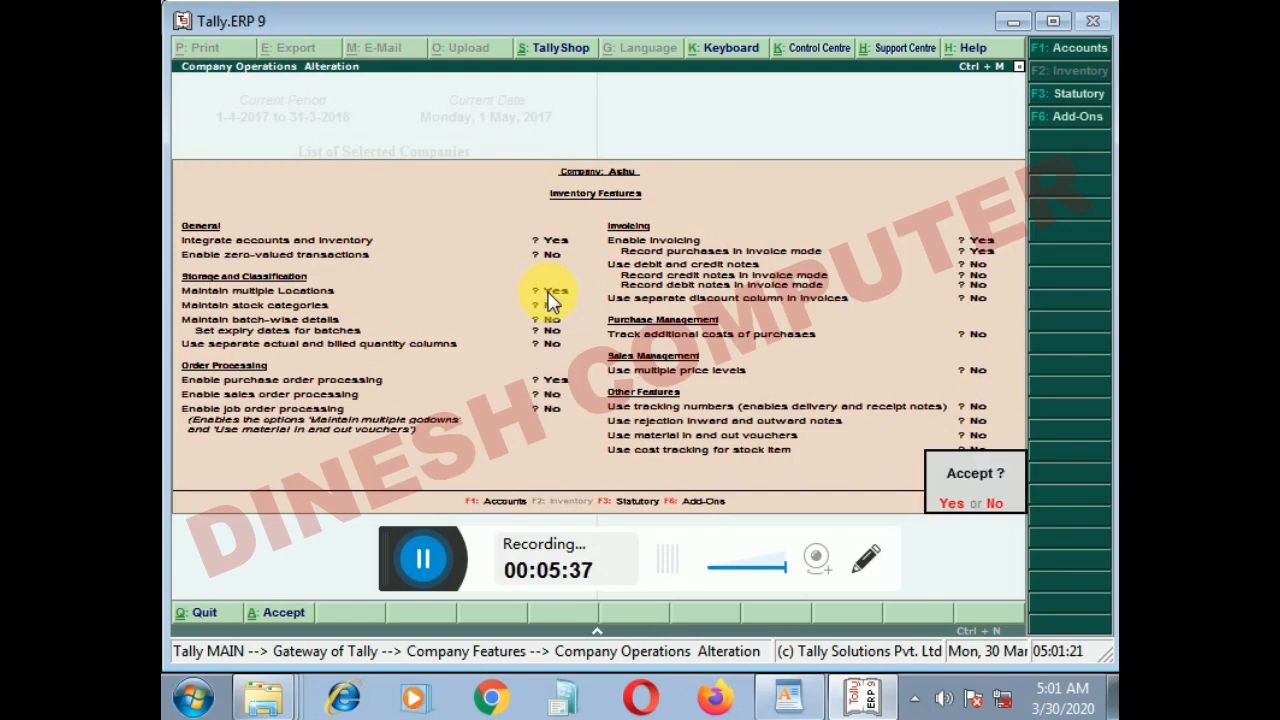
key(y)
key(Escape)
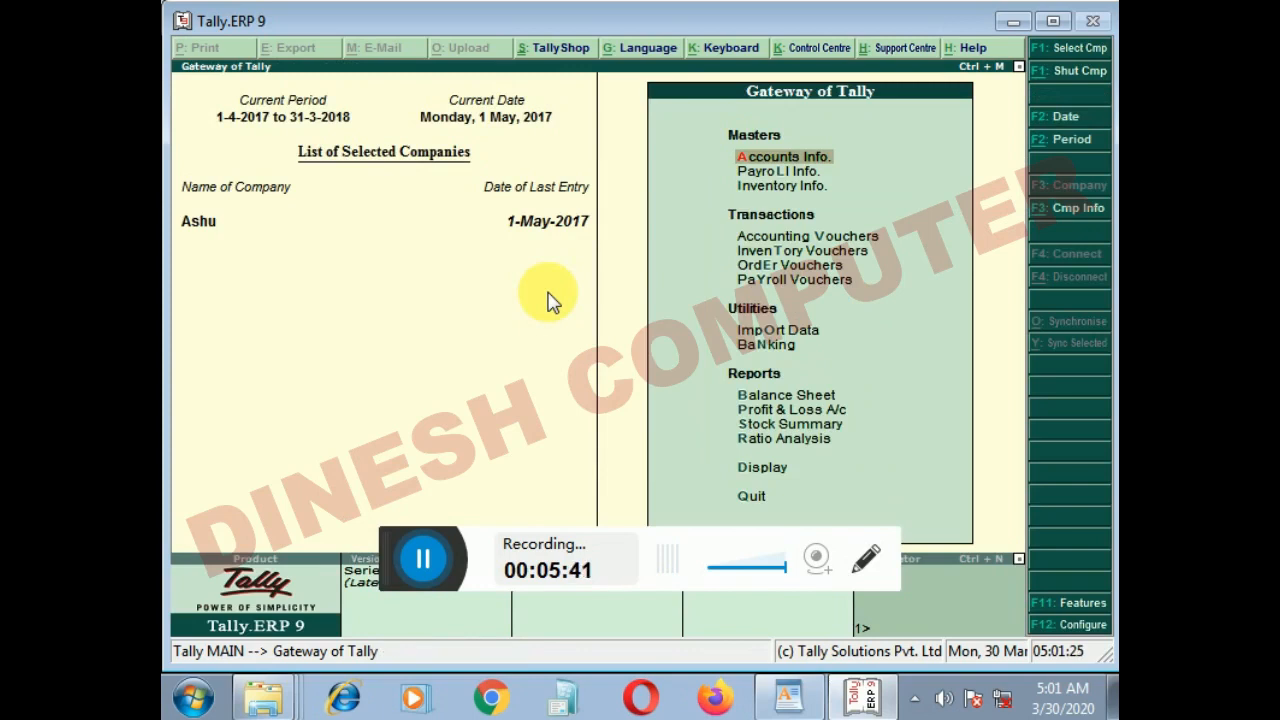
Open the Locations options under Inventory Info
key(Down)
key(Down)
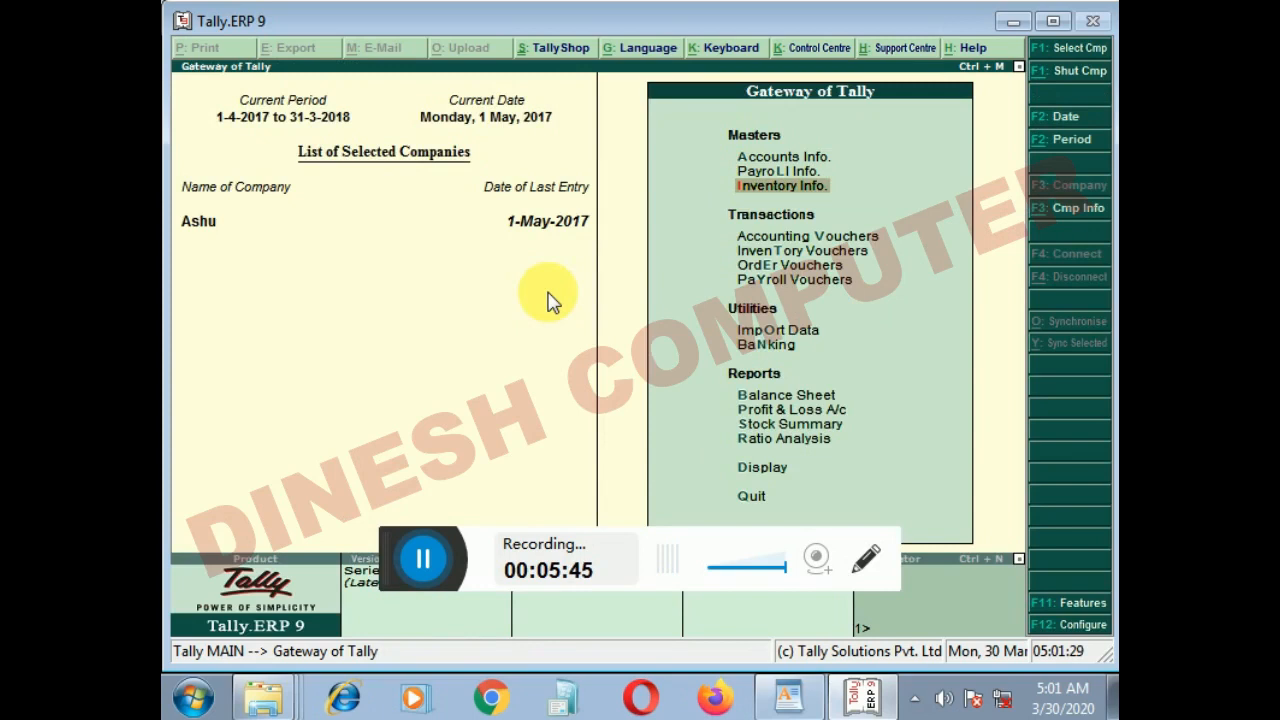
key(Return)
key(Down)
key(Down)
key(Down)
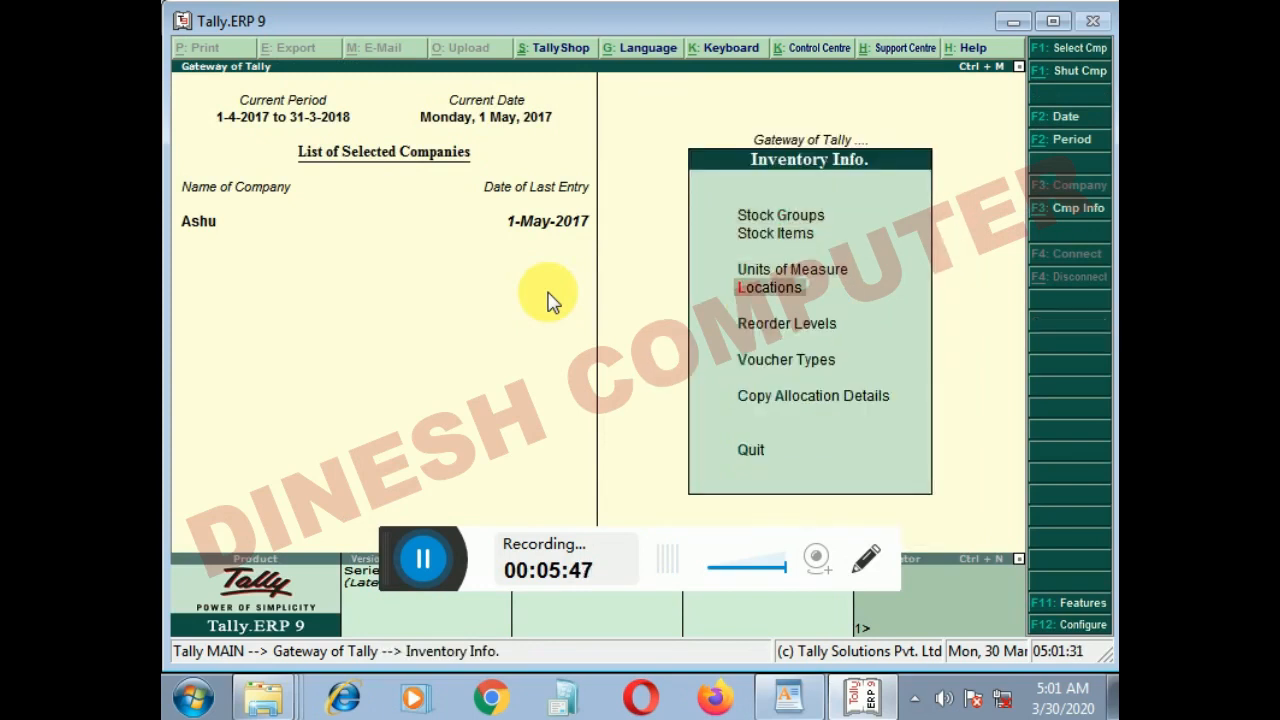
key(Return)
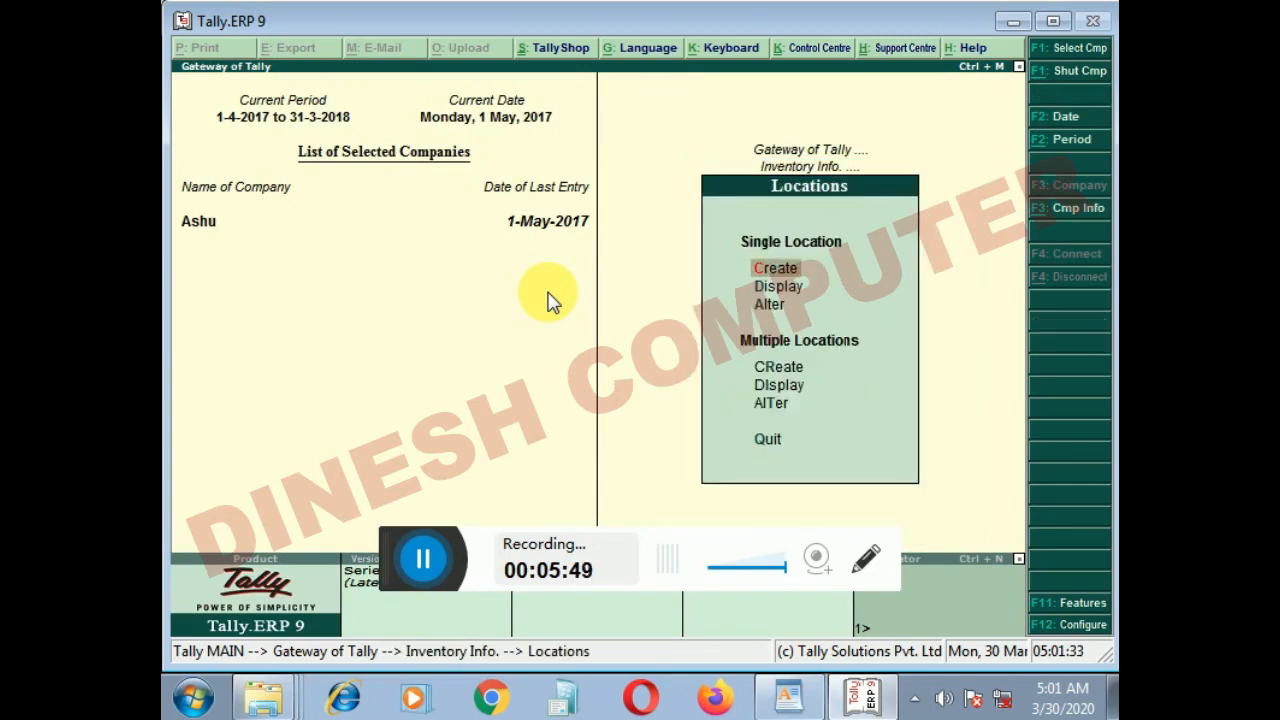